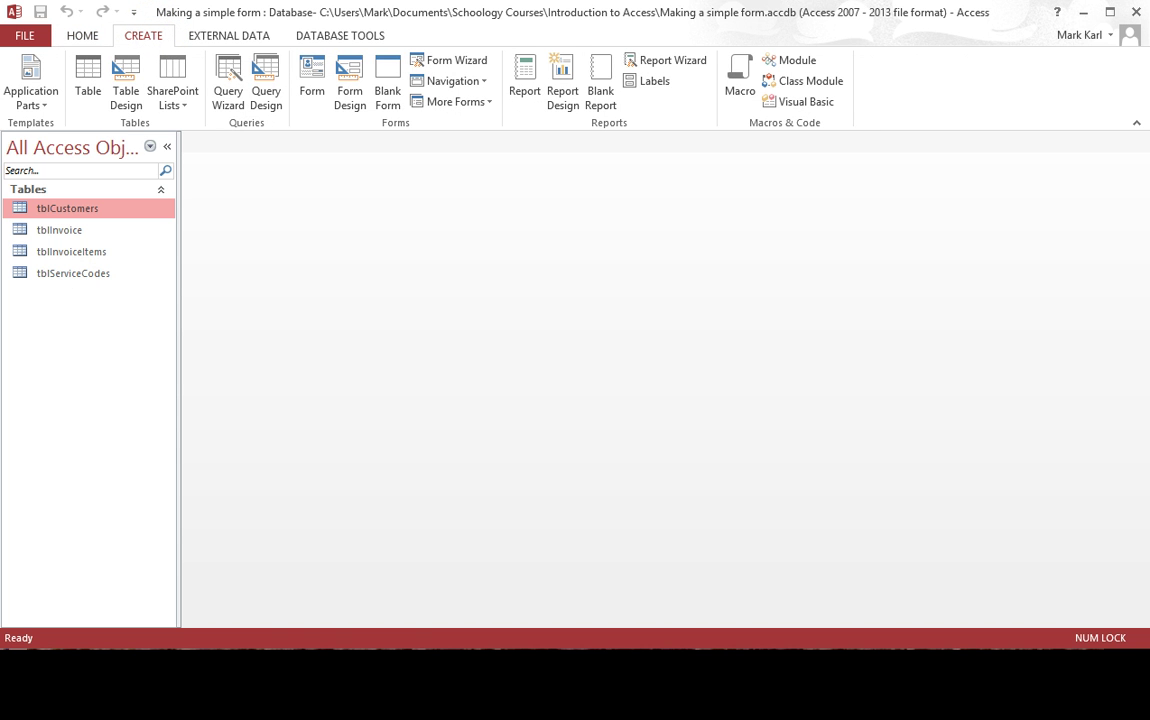
Compare the Form and Blank Form tools, then start the Form Wizard with tblCustomers as the source
{"action": "left_click", "coordinate": [315, 90]}
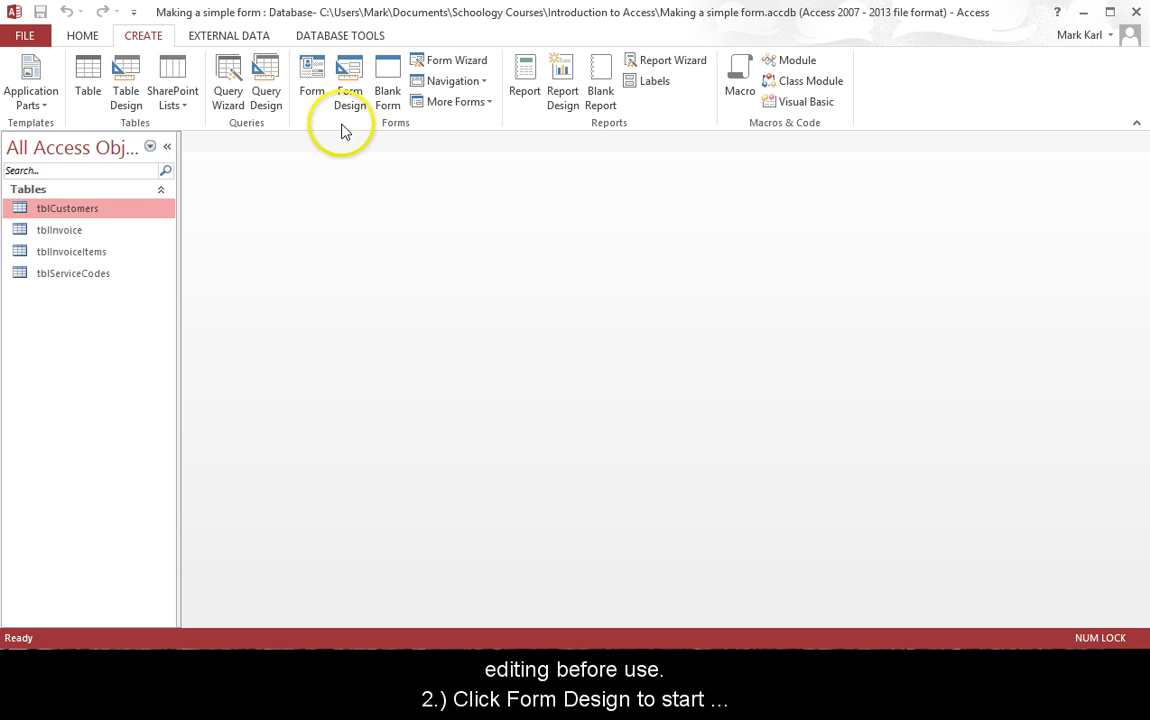
{"action": "left_click", "coordinate": [348, 104]}
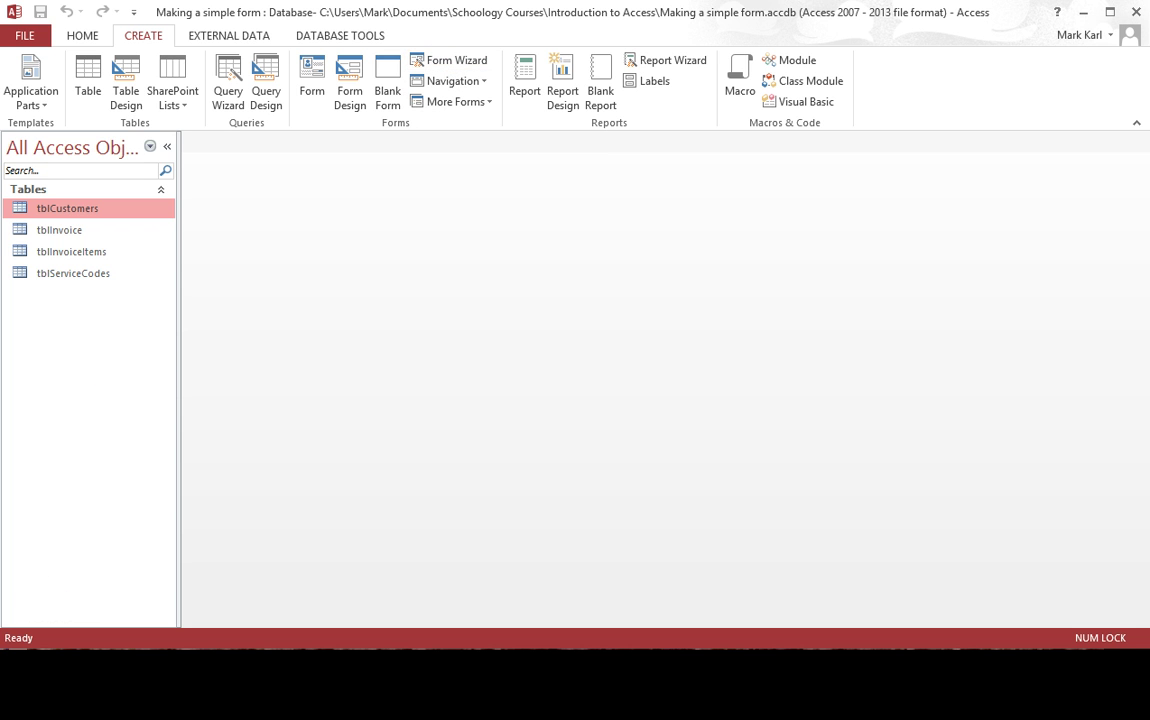
{"action": "left_click", "coordinate": [464, 69]}
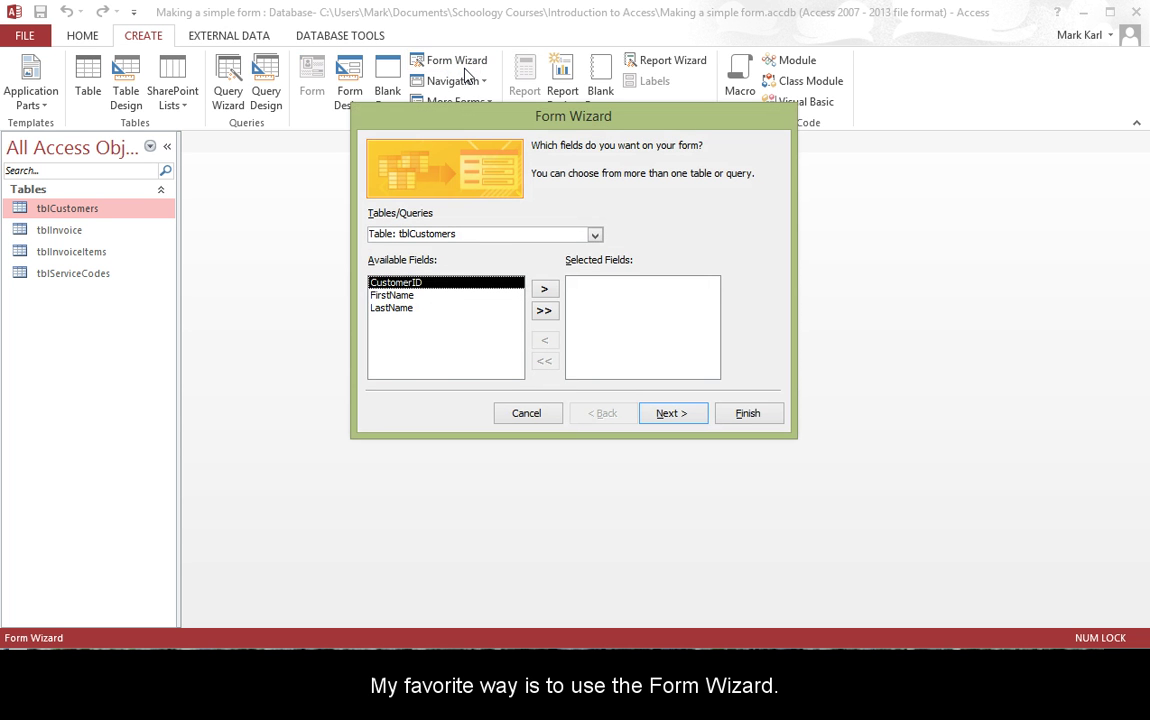
{"action": "left_click", "coordinate": [596, 234]}
{"action": "left_click", "coordinate": [597, 233]}
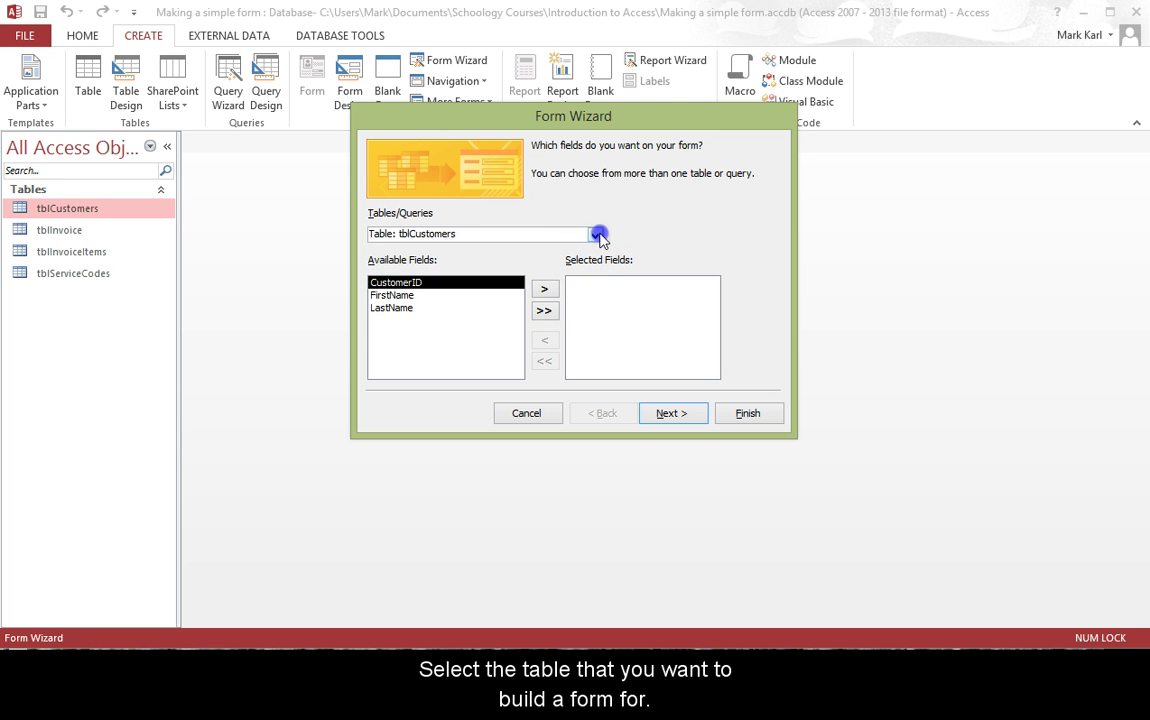
Add all fields in a Columnar layout and save as frmCustomers, opened in Design View
{"action": "left_click", "coordinate": [544, 313]}
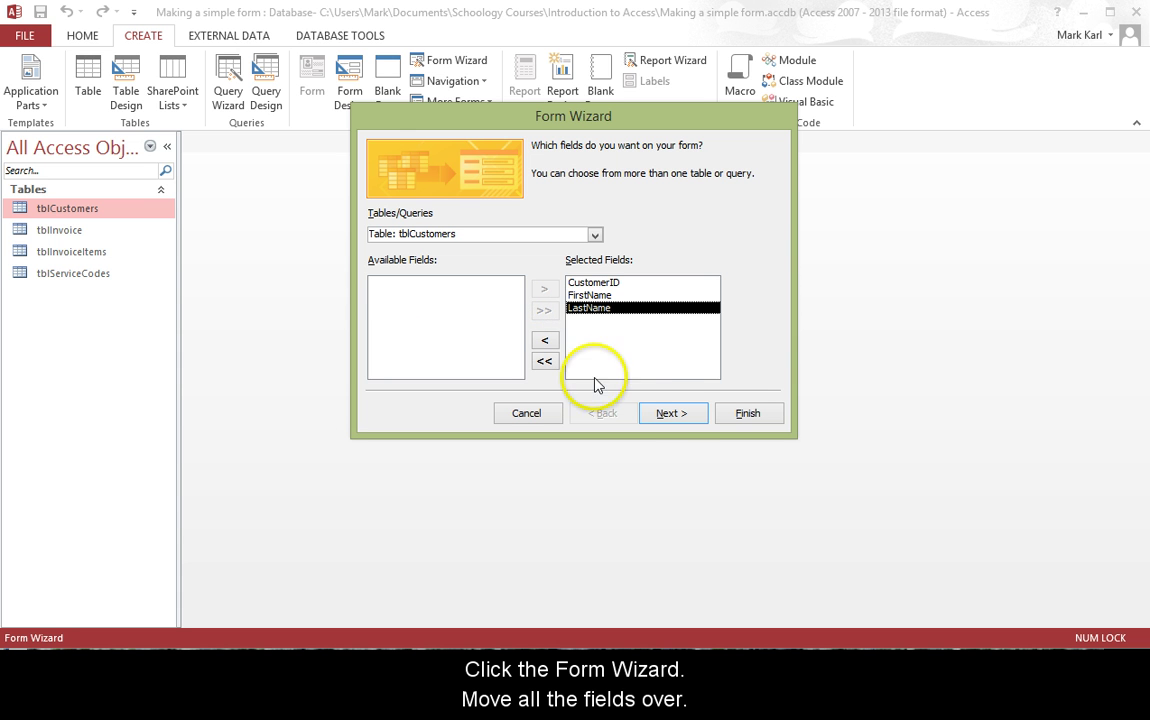
{"action": "left_click", "coordinate": [672, 415]}
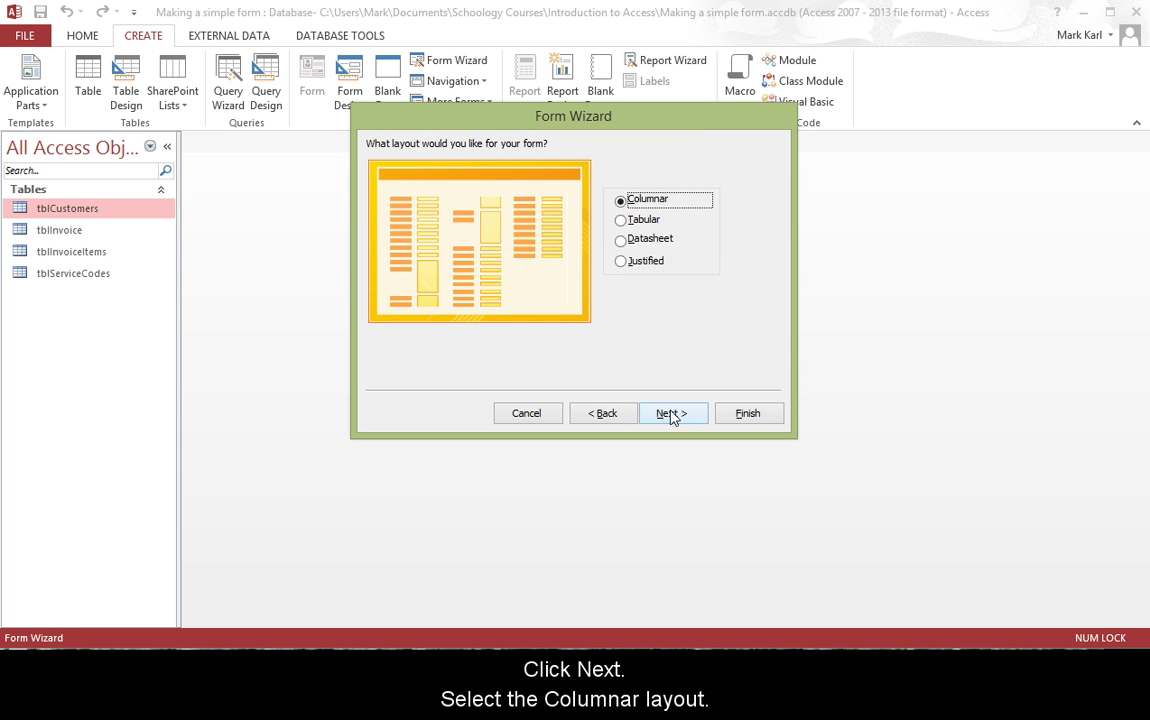
{"action": "left_click", "coordinate": [672, 414]}
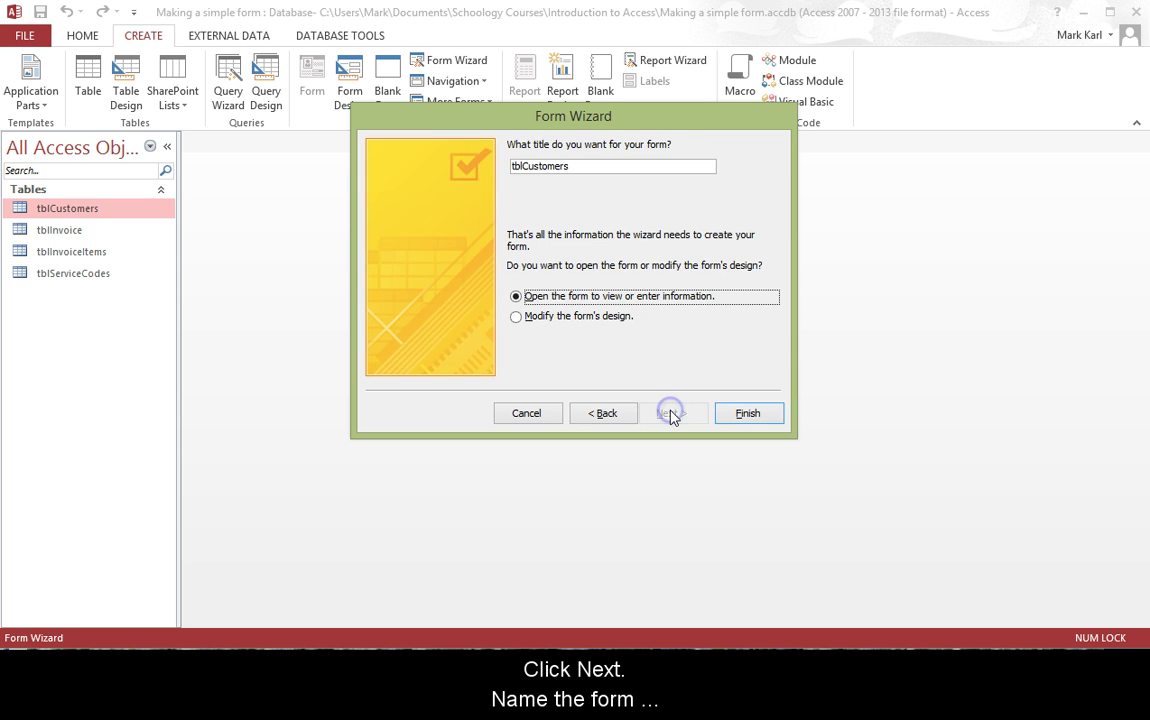
{"action": "left_click_drag", "start_coordinate": [522, 166], "coordinate": [465, 170]}
{"action": "type", "text": "frm"}
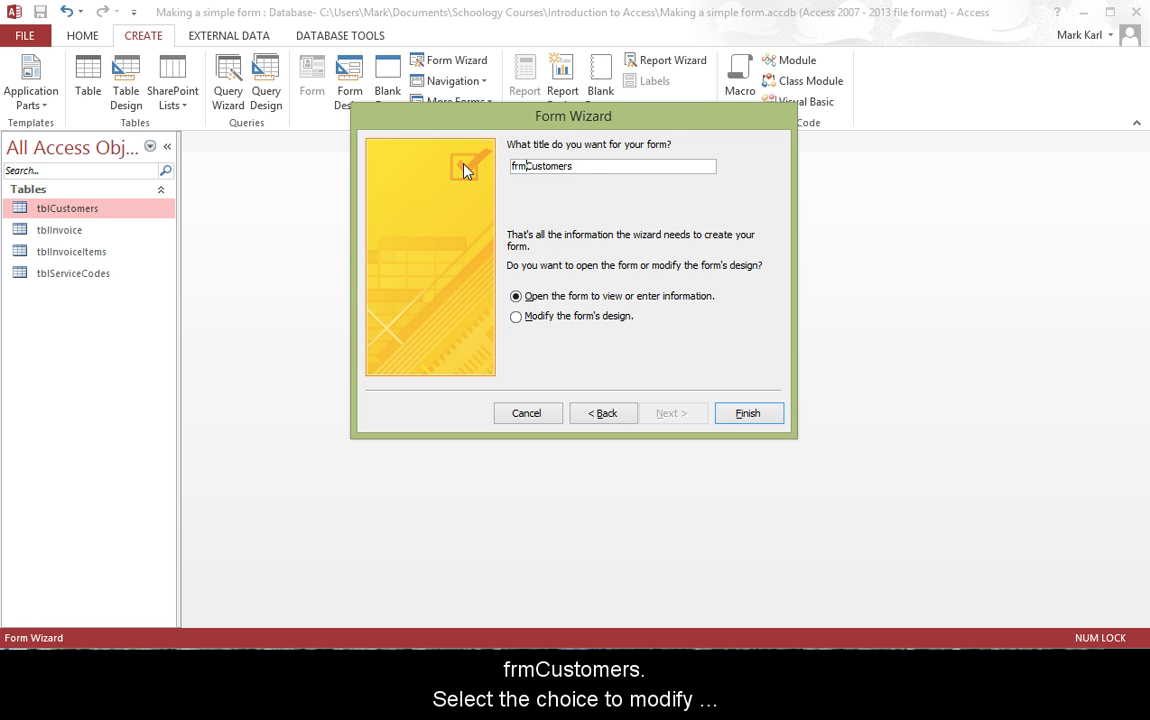
{"action": "left_click", "coordinate": [516, 317]}
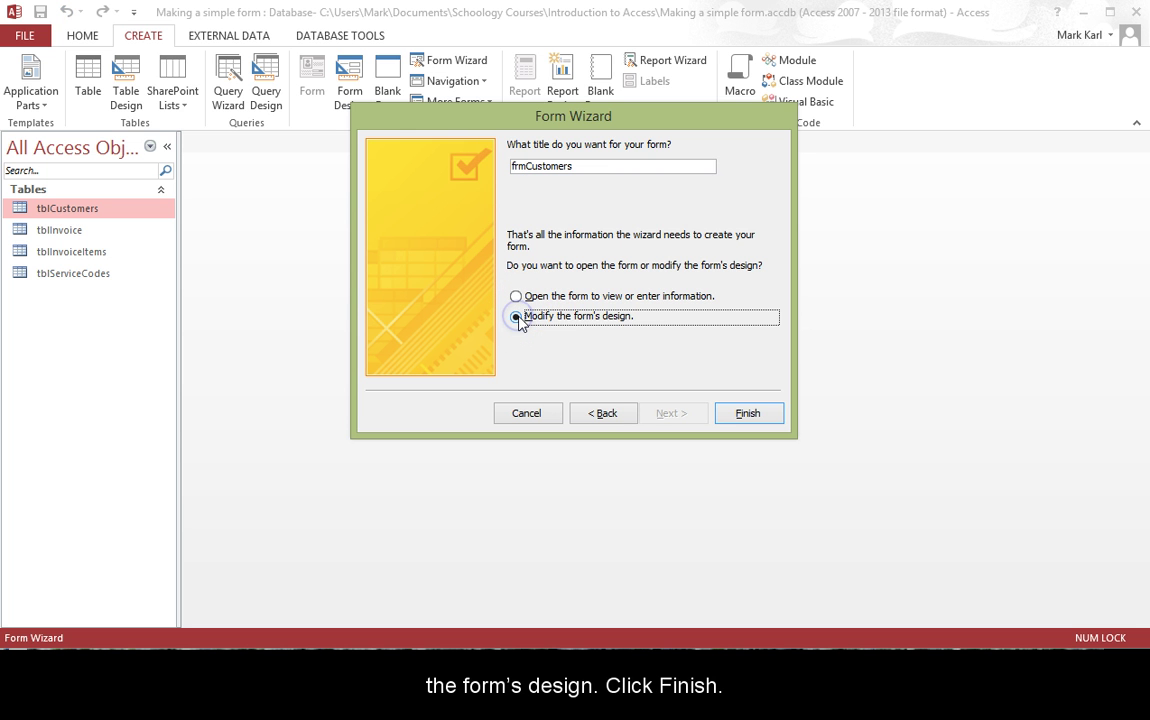
{"action": "left_click", "coordinate": [747, 412]}
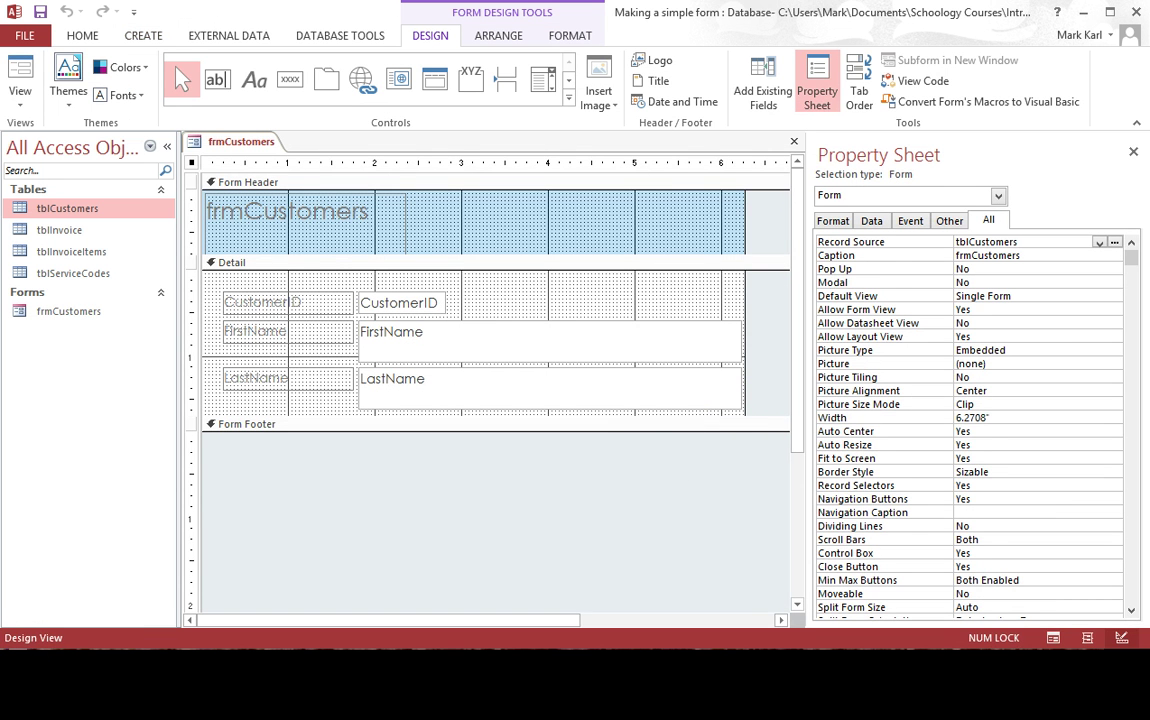
Drag the FirstName and LastName text boxes to single-line height and narrow the FirstName label
{"action": "left_click", "coordinate": [508, 358]}
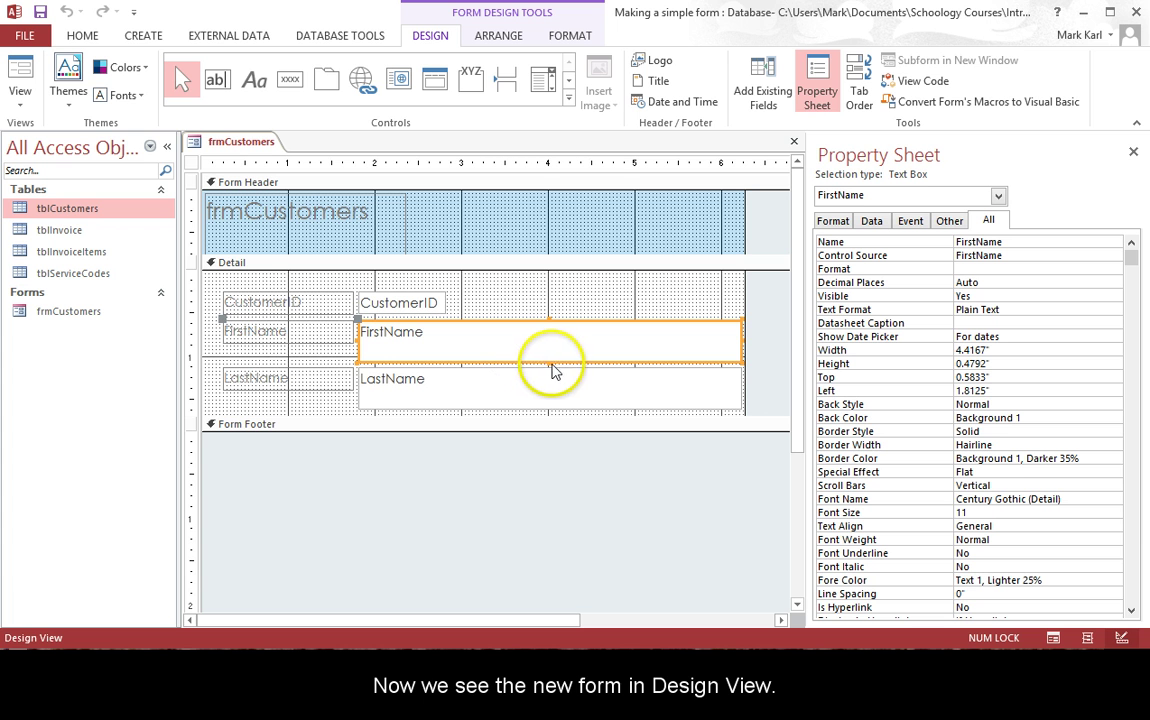
{"action": "left_click_drag", "start_coordinate": [547, 361], "coordinate": [542, 343]}
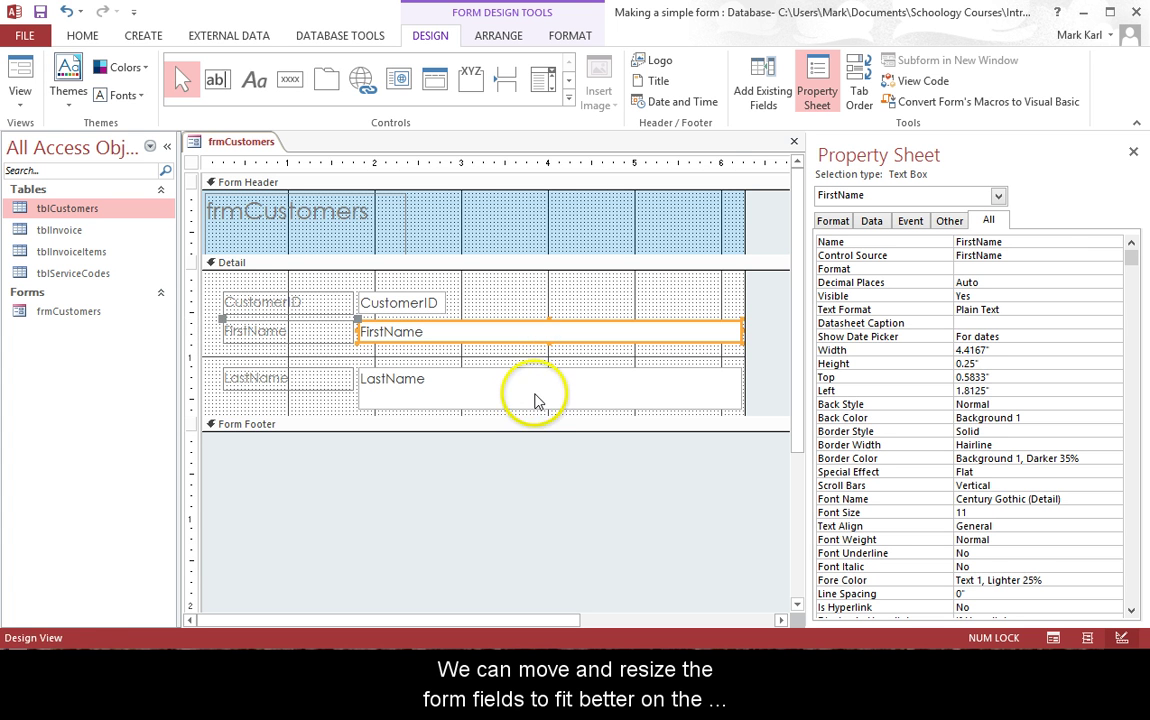
{"action": "left_click", "coordinate": [535, 398]}
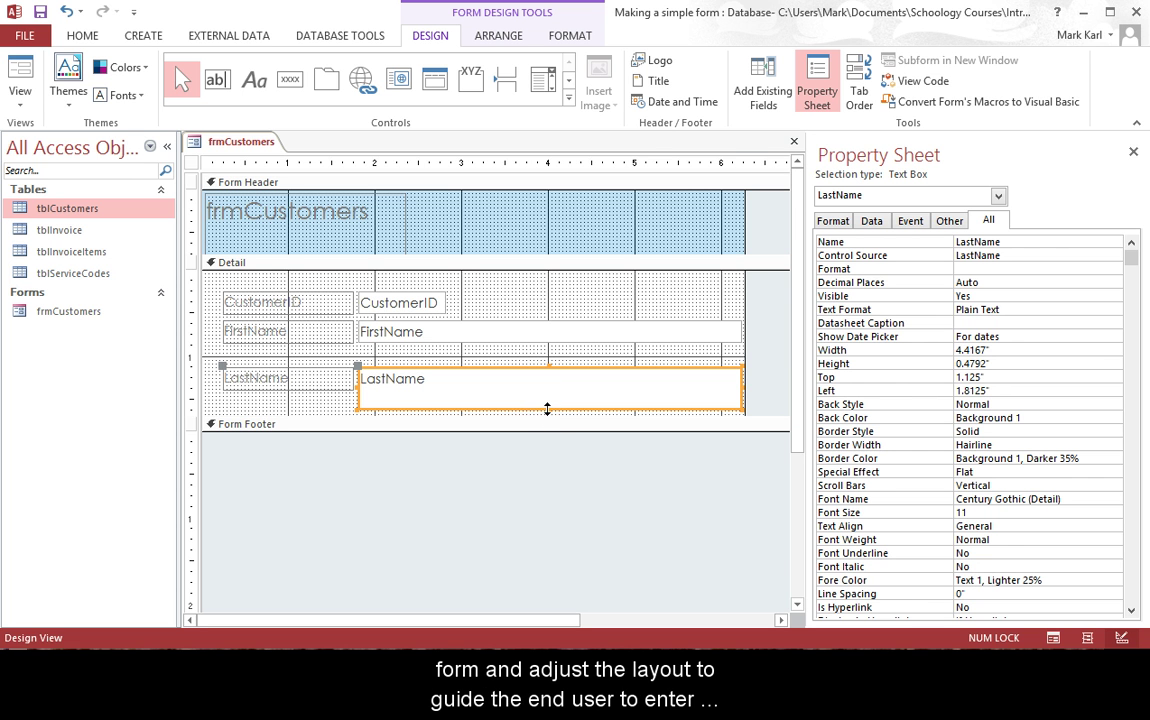
{"action": "left_click_drag", "start_coordinate": [547, 408], "coordinate": [544, 390]}
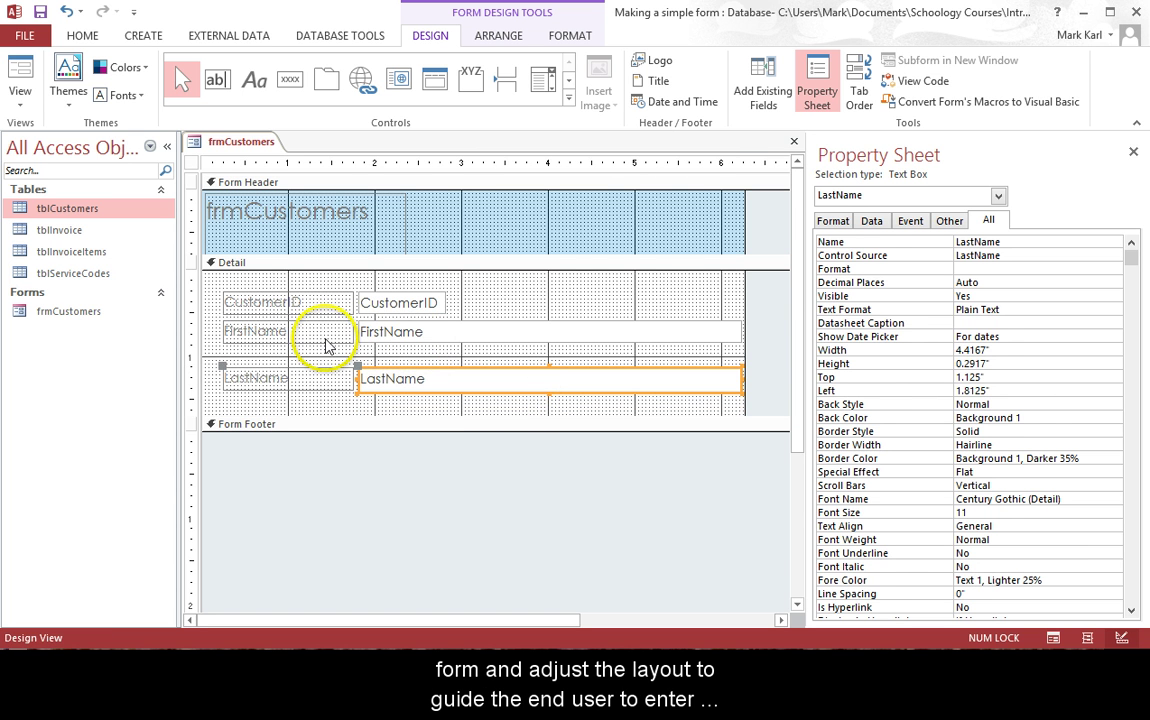
{"action": "left_click", "coordinate": [321, 334]}
{"action": "left_click_drag", "start_coordinate": [352, 331], "coordinate": [308, 321]}
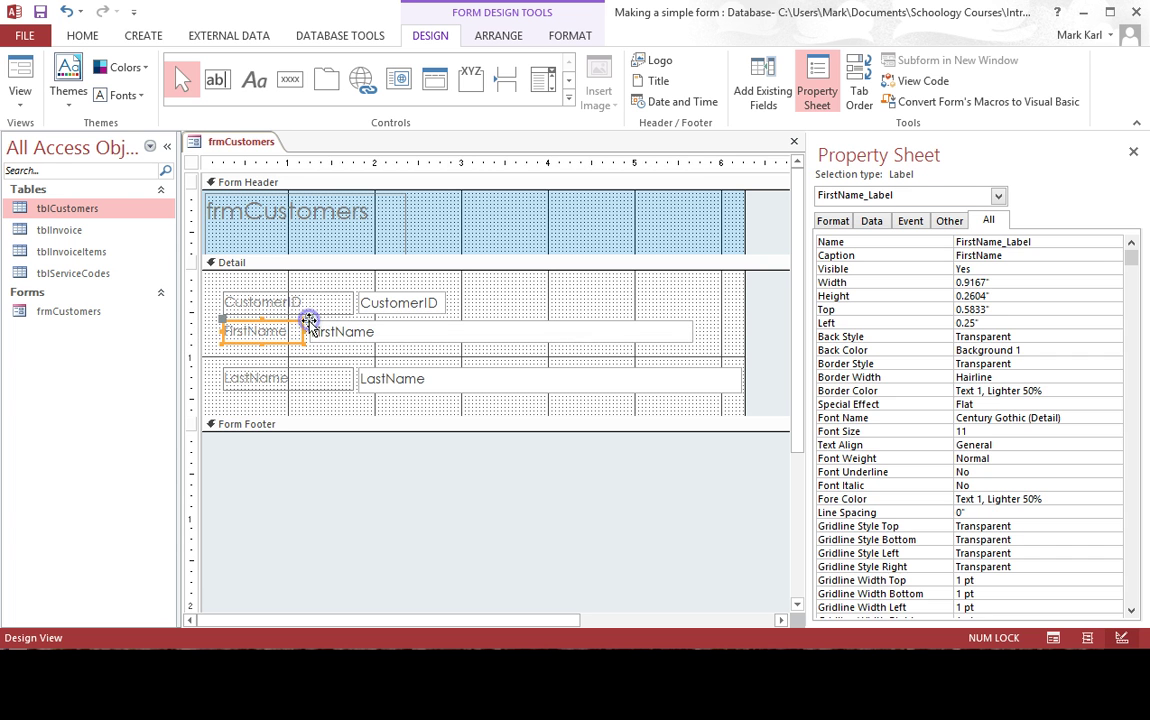
Narrow the name boxes and move the LastName label and box beside FirstName on one row
{"action": "left_click", "coordinate": [677, 336]}
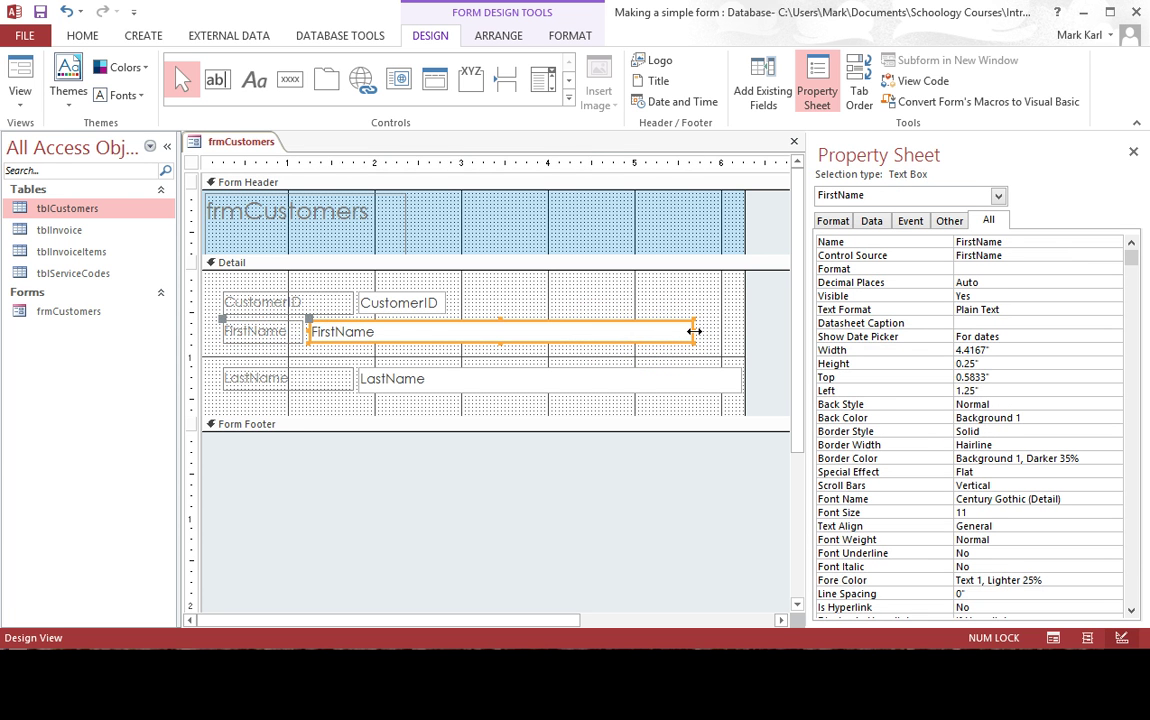
{"action": "left_click_drag", "start_coordinate": [694, 331], "coordinate": [495, 331]}
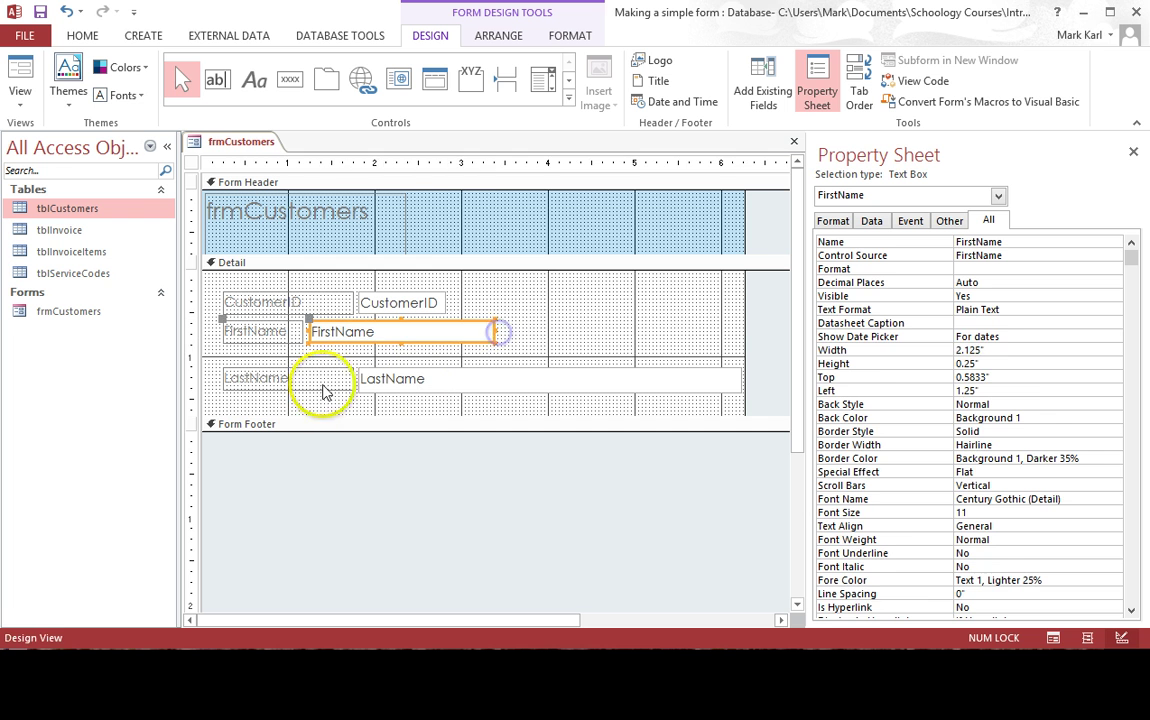
{"action": "left_click", "coordinate": [306, 385]}
{"action": "mouse_move", "coordinate": [309, 378]}
{"action": "left_mouse_down"}
{"action": "mouse_move", "coordinate": [353, 378]}
{"action": "mouse_move", "coordinate": [303, 379]}
{"action": "left_mouse_up"}
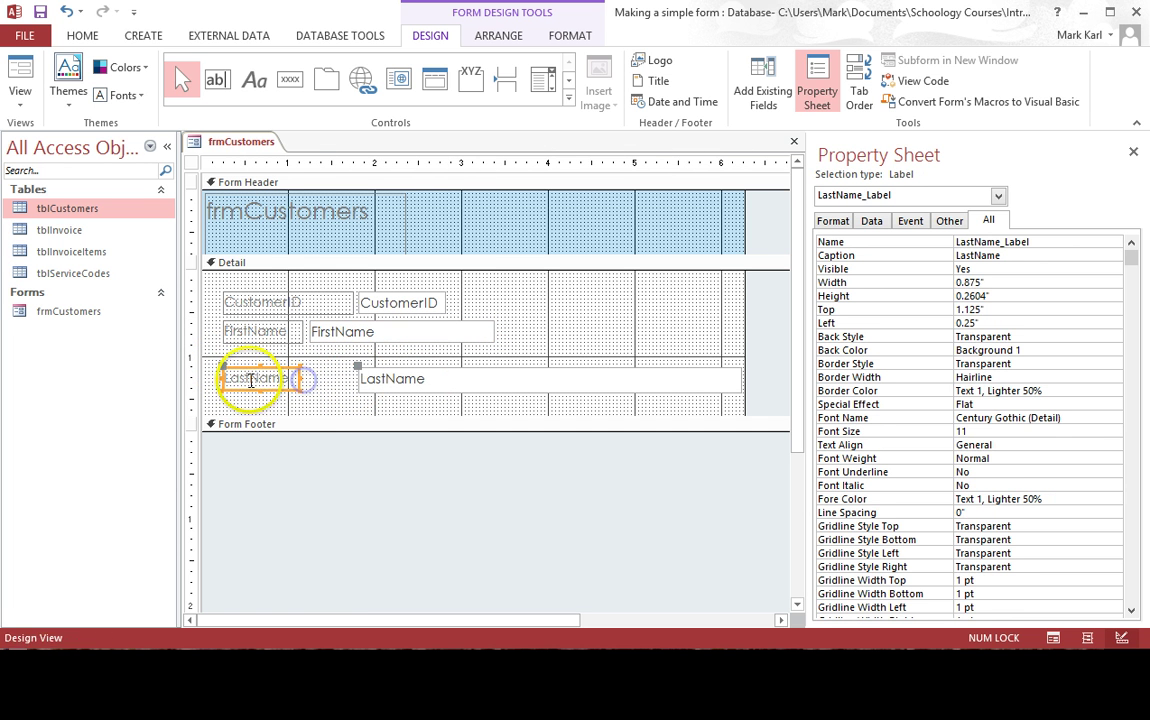
{"action": "left_click_drag", "start_coordinate": [573, 346], "coordinate": [499, 320]}
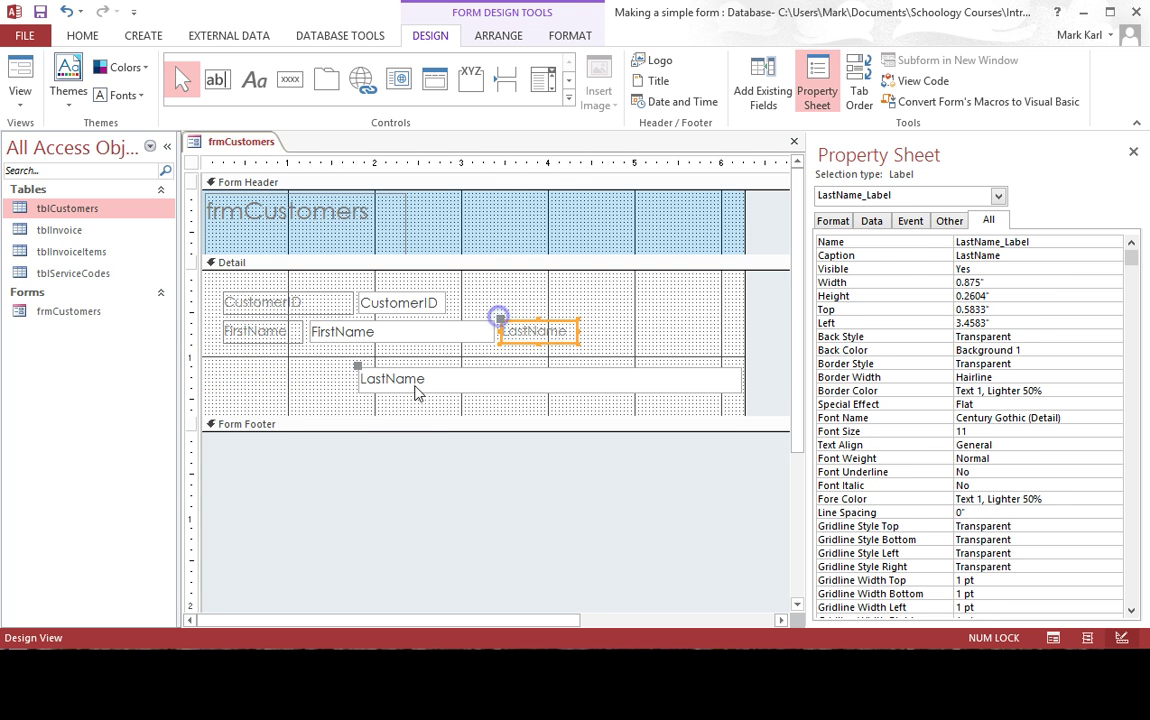
{"action": "left_click", "coordinate": [422, 390]}
{"action": "left_click_drag", "start_coordinate": [739, 379], "coordinate": [545, 383]}
{"action": "left_click_drag", "start_coordinate": [359, 375], "coordinate": [580, 322]}
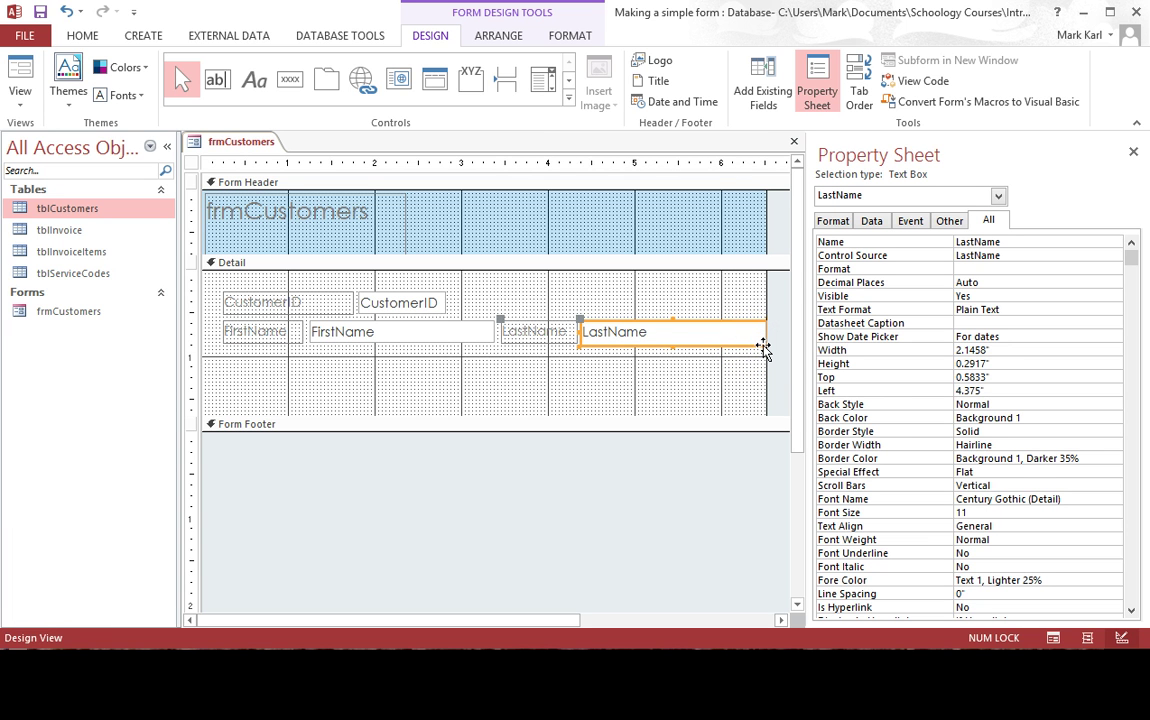
{"action": "mouse_move", "coordinate": [765, 347]}
{"action": "left_mouse_down"}
{"action": "mouse_move", "coordinate": [737, 344]}
{"action": "mouse_move", "coordinate": [760, 362]}
{"action": "mouse_move", "coordinate": [750, 363]}
{"action": "left_mouse_up"}
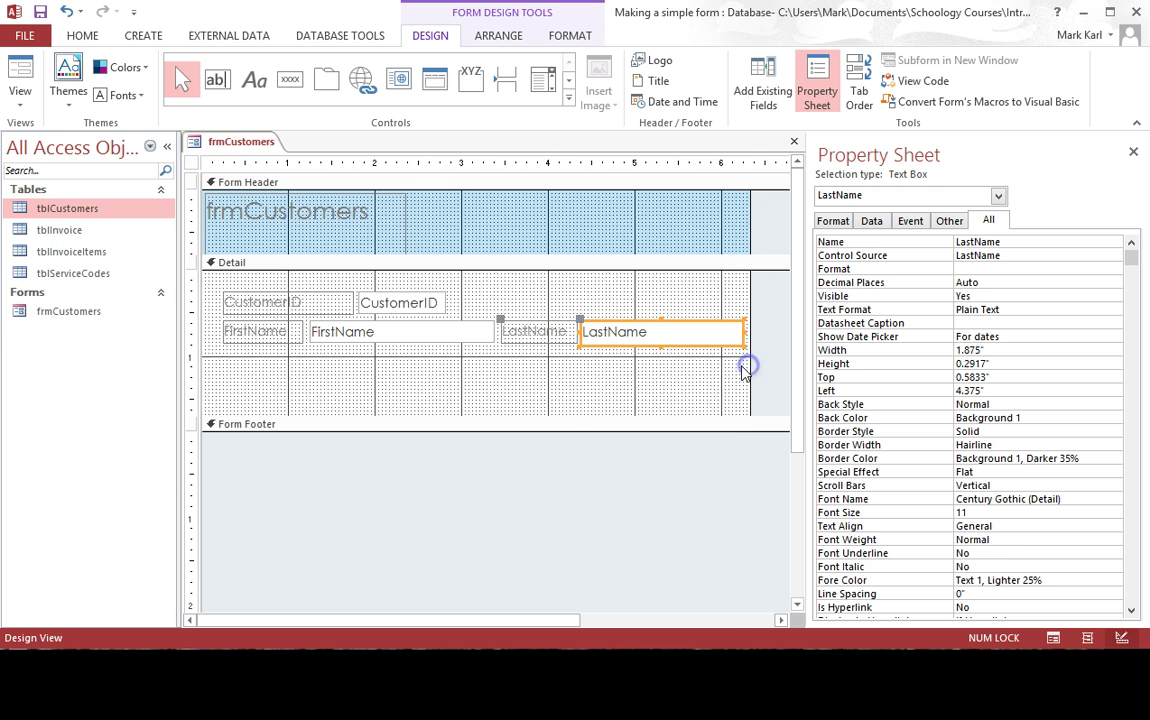
{"action": "left_click", "coordinate": [605, 332]}
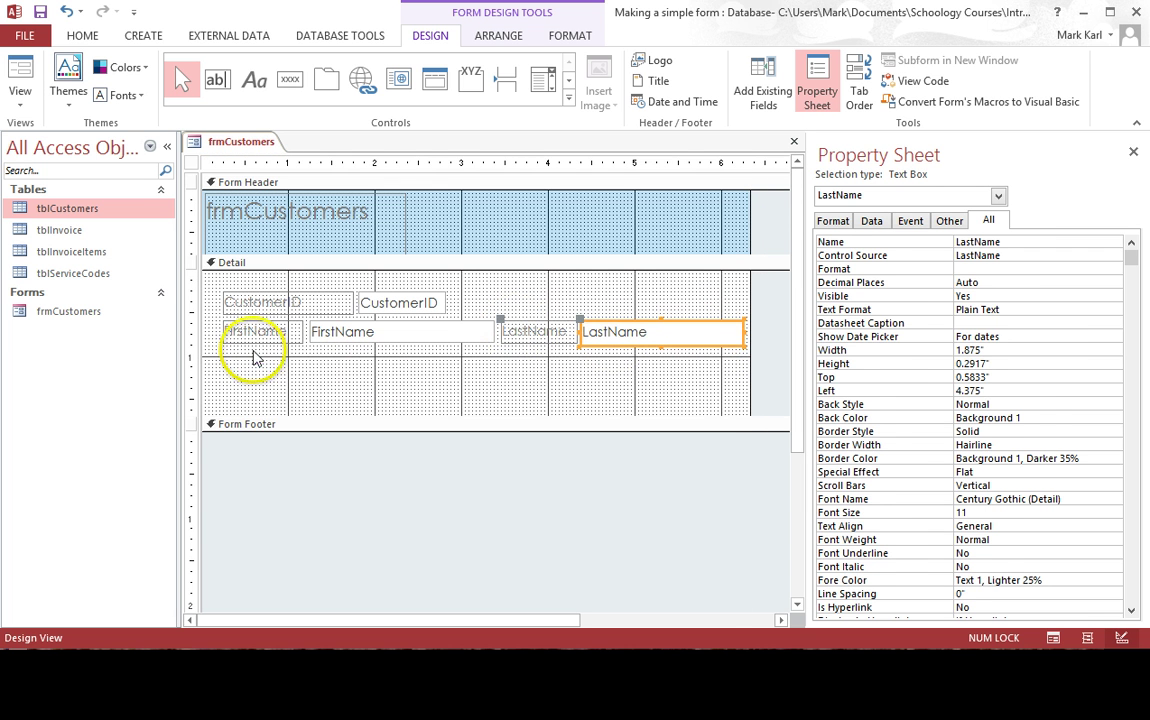
Edit the name labels so they read First Name and Last Name
{"action": "left_click", "coordinate": [251, 336]}
{"action": "left_click", "coordinate": [245, 332]}
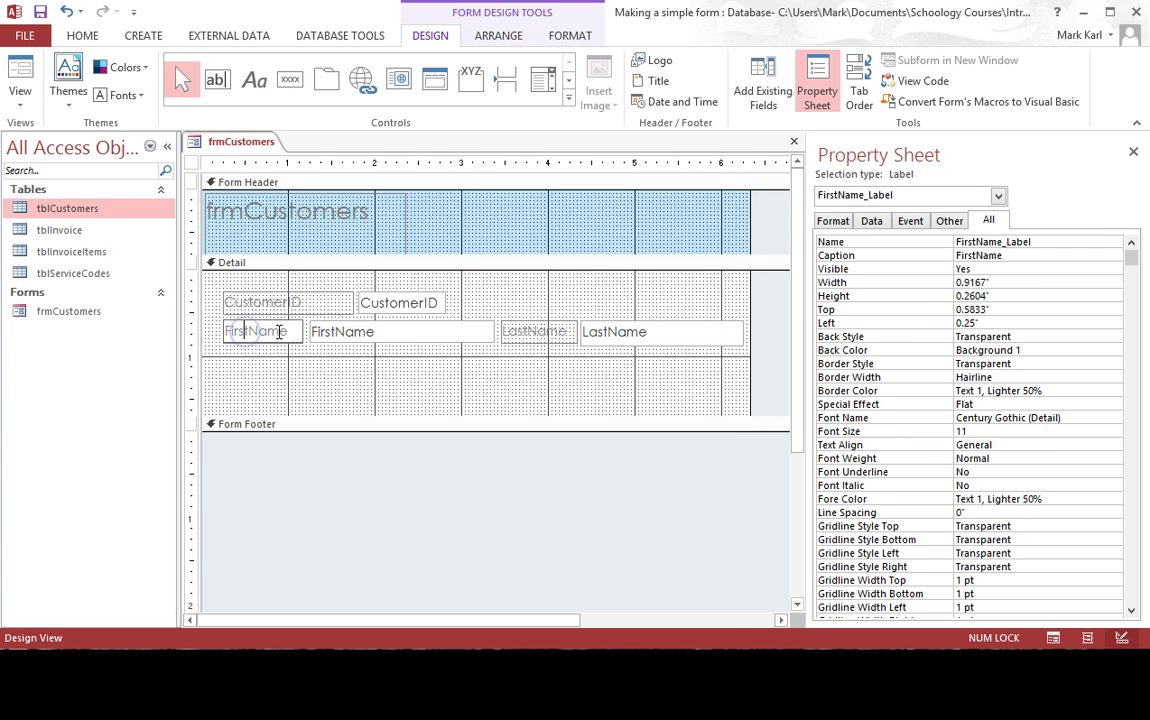
{"action": "left_click", "coordinate": [531, 331]}
{"action": "left_click", "coordinate": [549, 365]}
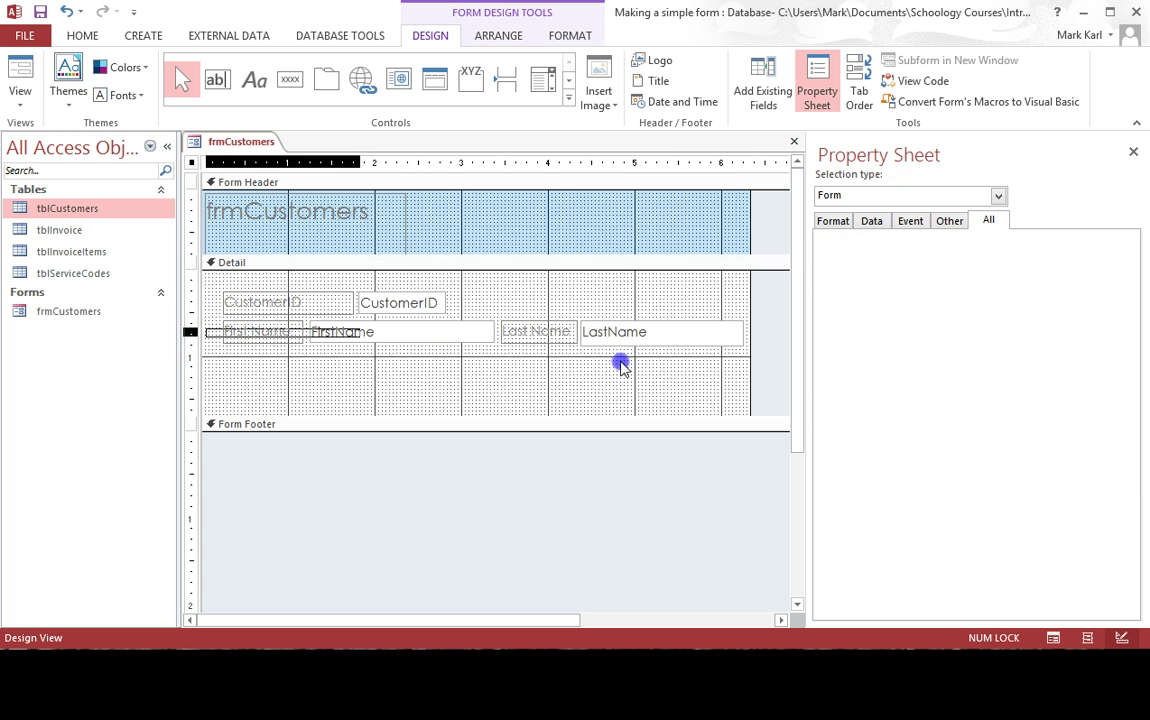
Nudge the First Name and Last Name controls down slightly below CustomerID
{"action": "left_click_drag", "start_coordinate": [208, 326], "coordinate": [736, 374]}
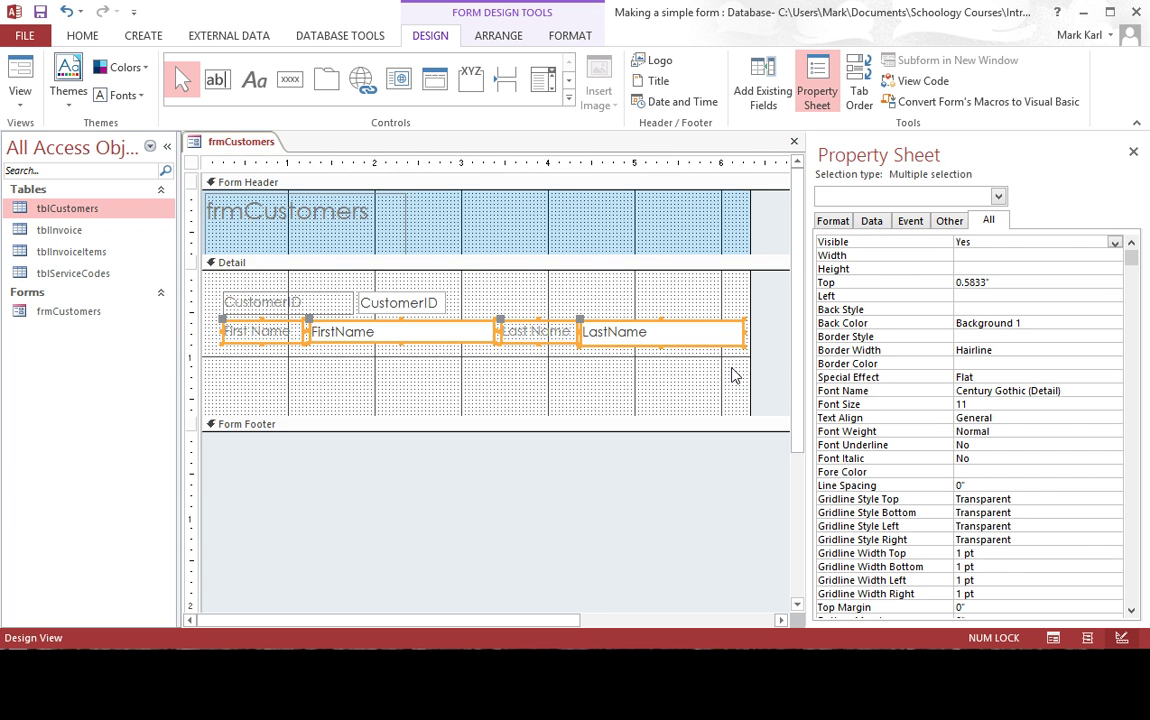
{"action": "key", "text": "Down"}
{"action": "key", "text": "Down"}
{"action": "key", "text": "Down"}
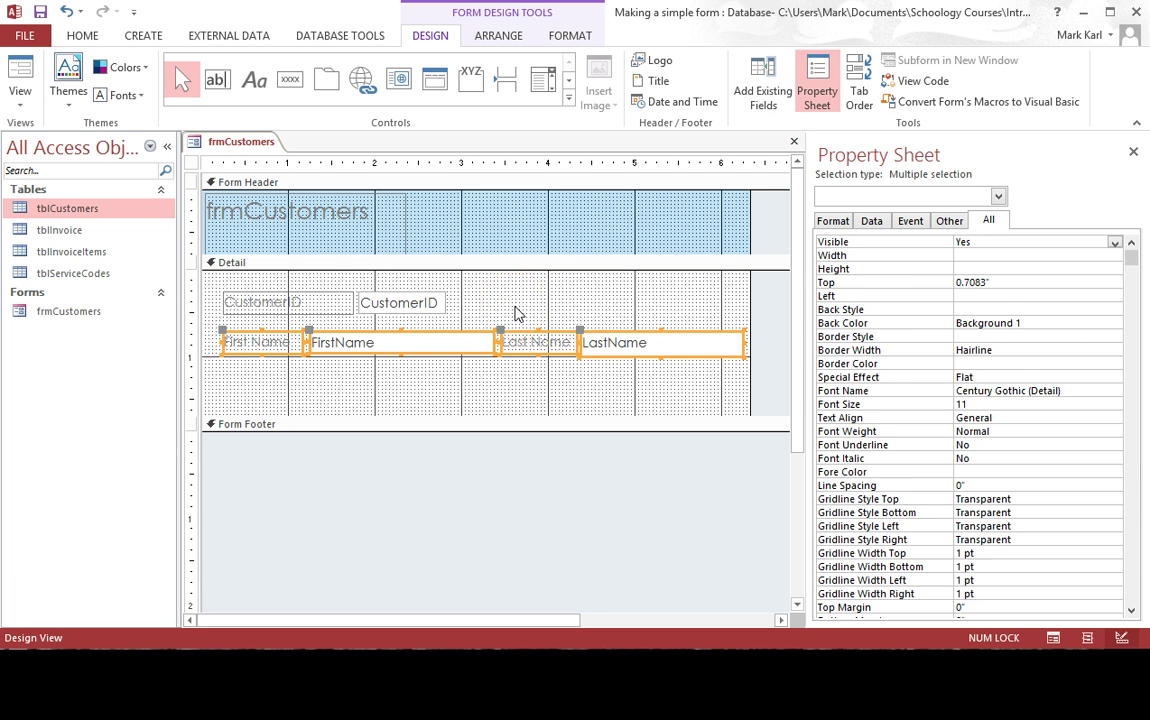
{"action": "left_click", "coordinate": [515, 310]}
{"action": "left_click", "coordinate": [470, 78]}
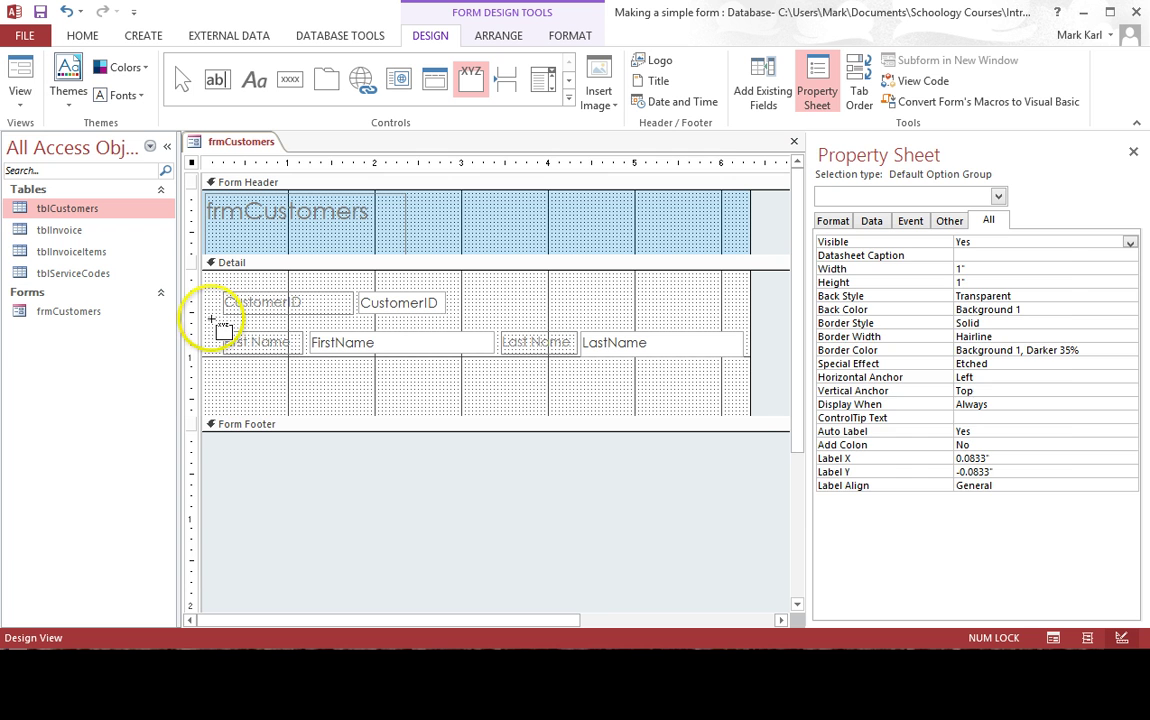
Draw a group frame around the name fields, skip its wizard, and caption it Contact Info
{"action": "left_click_drag", "start_coordinate": [212, 319], "coordinate": [750, 412]}
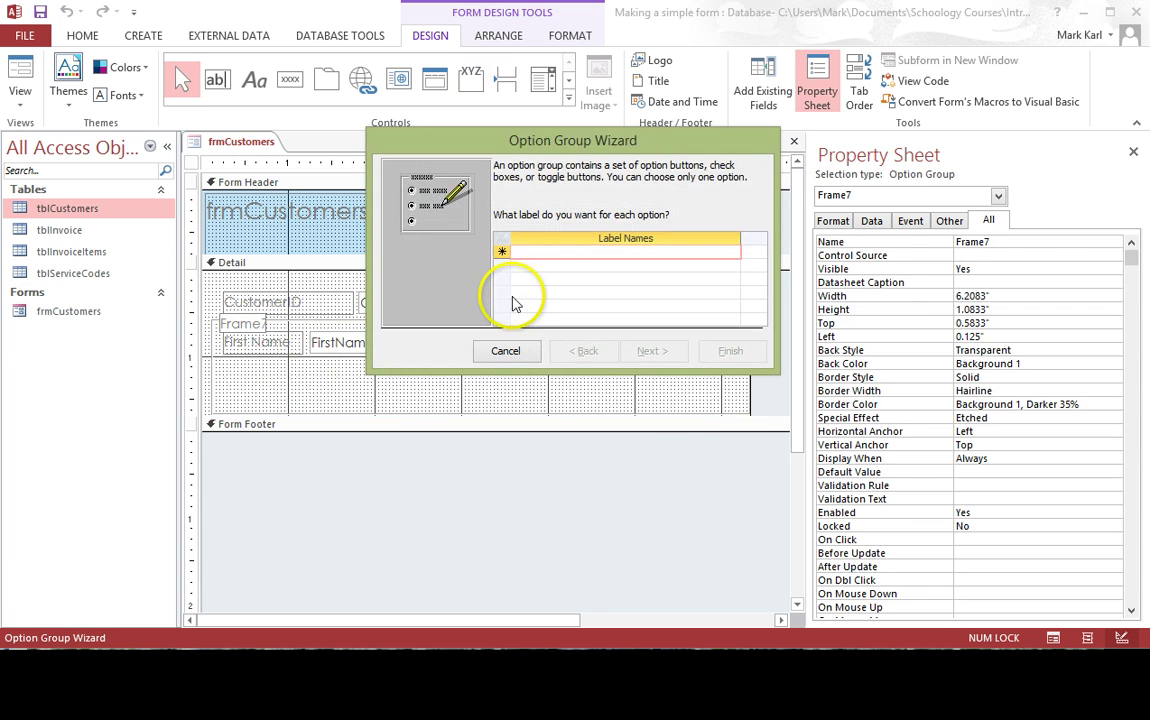
{"action": "left_click", "coordinate": [505, 351]}
{"action": "left_click", "coordinate": [242, 324]}
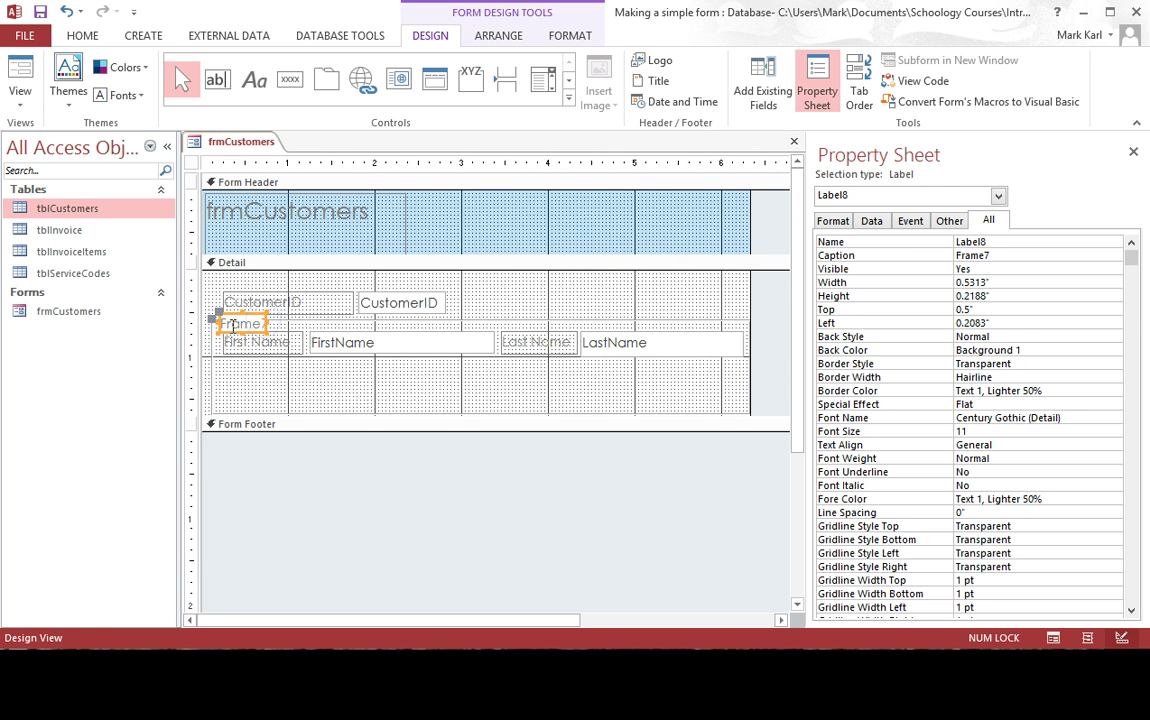
{"action": "double_click", "coordinate": [260, 323]}
{"action": "type", "text": "Contact Info"}
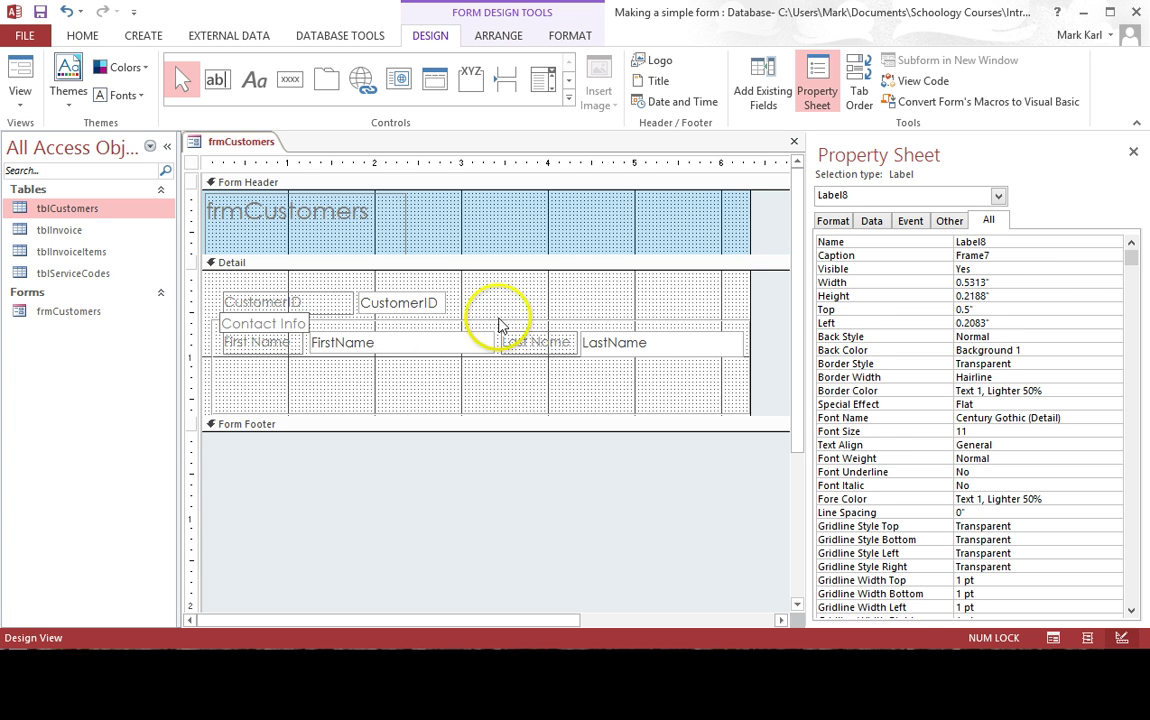
{"action": "left_click", "coordinate": [565, 308]}
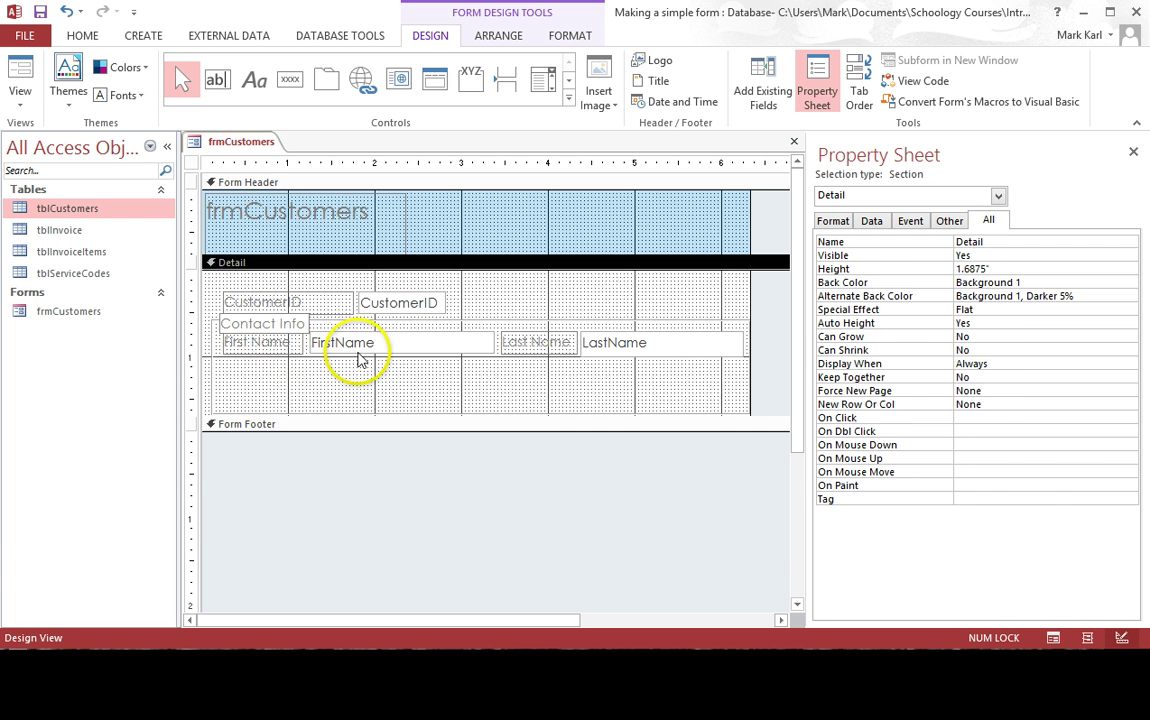
Nudge the FirstName and LastName boxes further down beneath the Contact Info label
{"action": "left_click", "coordinate": [358, 347]}
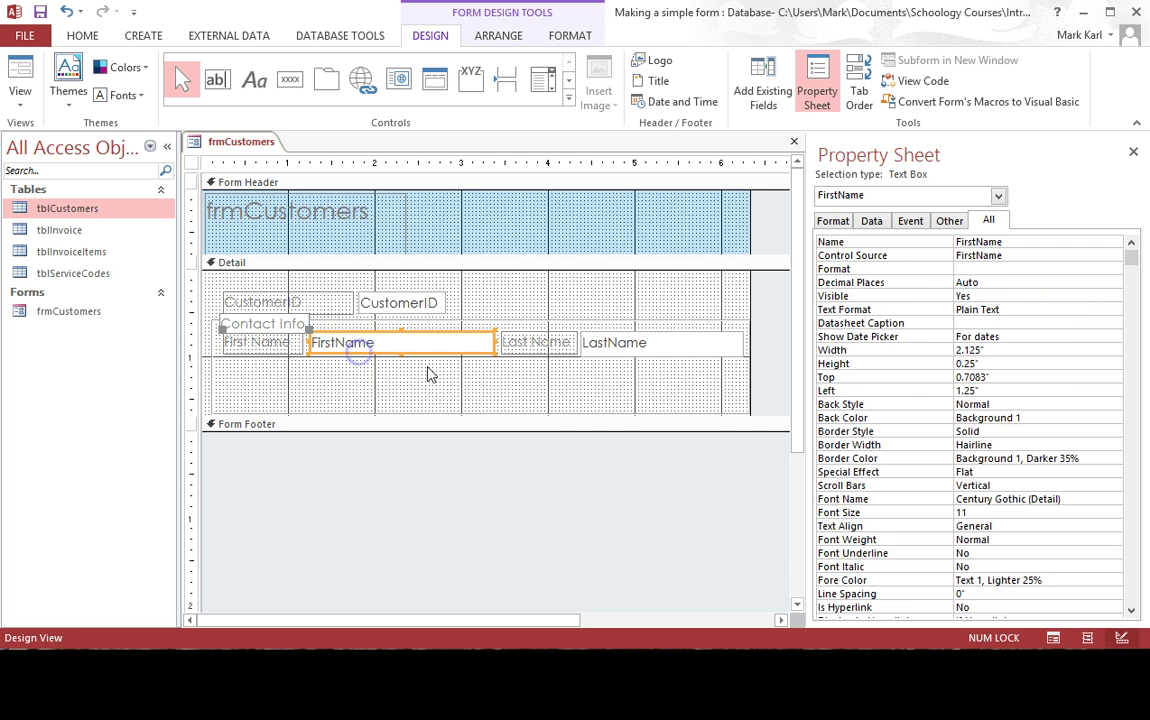
{"action": "left_click", "coordinate": [617, 348], "text": "shift"}
{"action": "key", "text": "Down"}
{"action": "key", "text": "Down"}
{"action": "key", "text": "Down"}
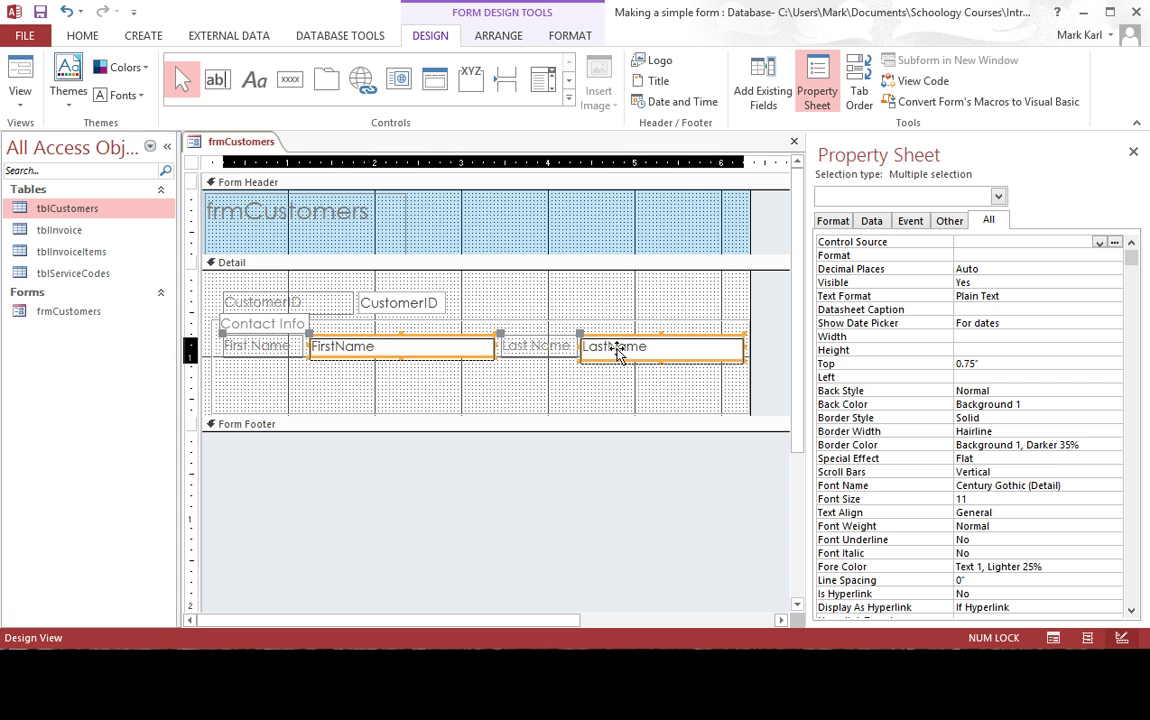
{"action": "left_click", "coordinate": [657, 303]}
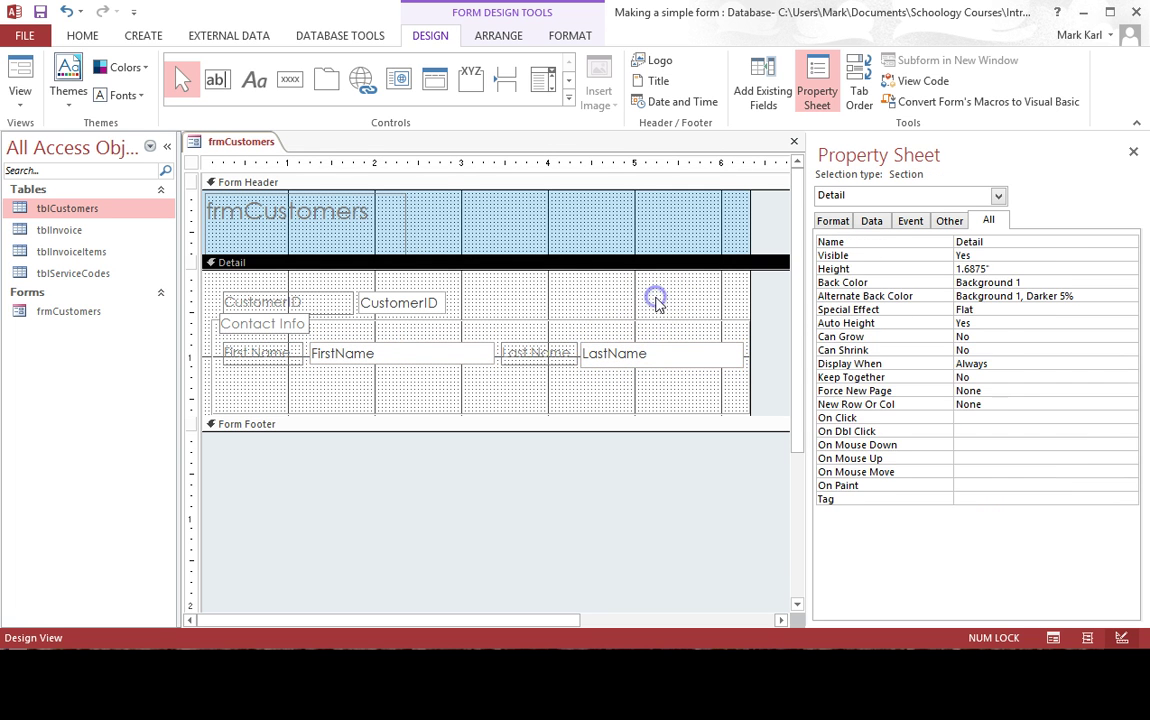
Delete the frm prefix so the header title reads Customers
{"action": "left_click", "coordinate": [237, 212]}
{"action": "left_click_drag", "start_coordinate": [245, 212], "coordinate": [190, 205]}
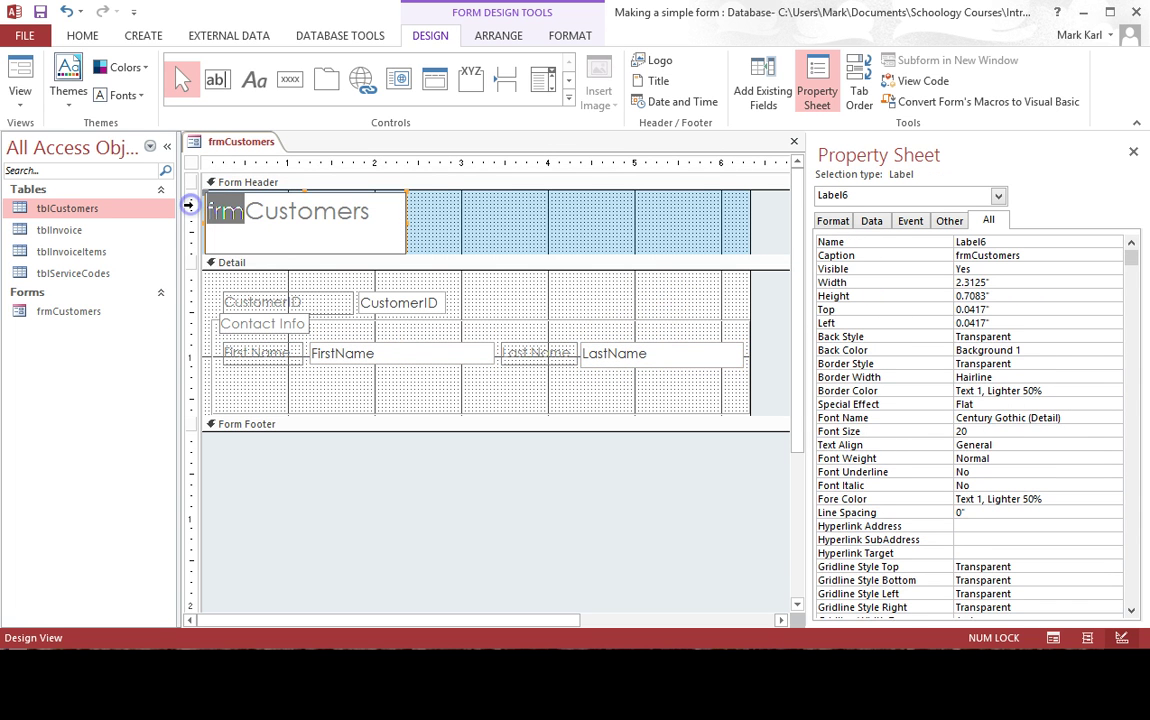
{"action": "key", "text": "BackSpace"}
{"action": "left_click", "coordinate": [485, 228]}
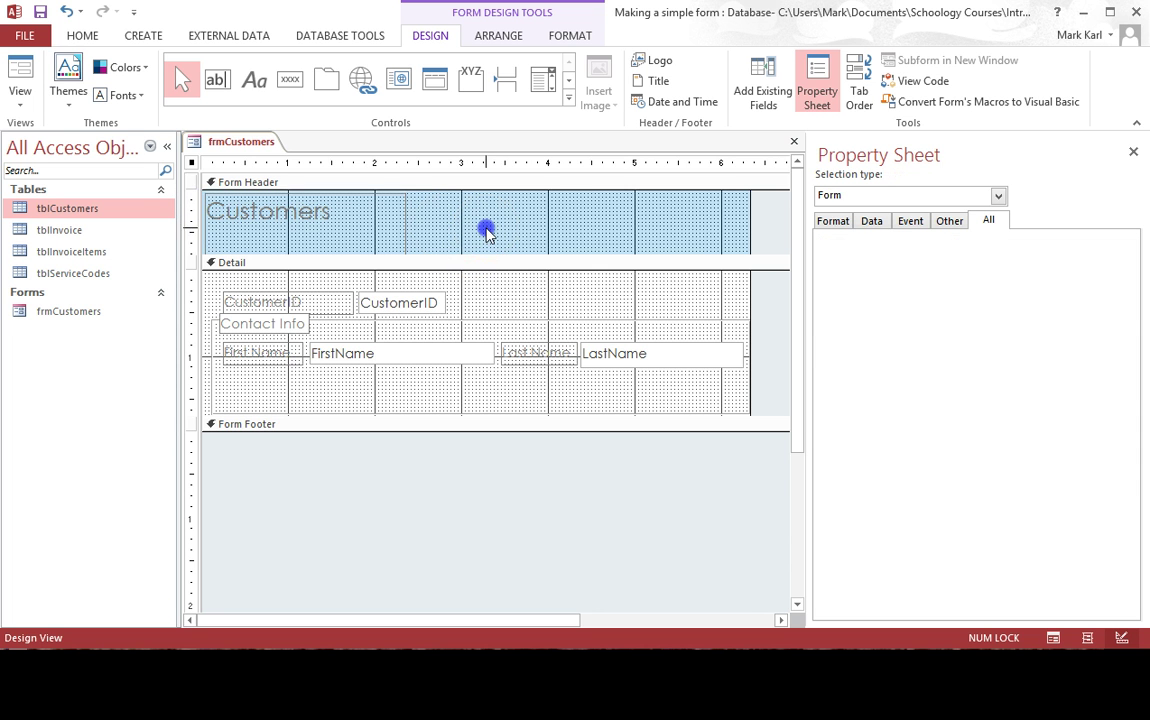
Nudge the CustomerID box up to line up with its label
{"action": "left_click", "coordinate": [378, 303]}
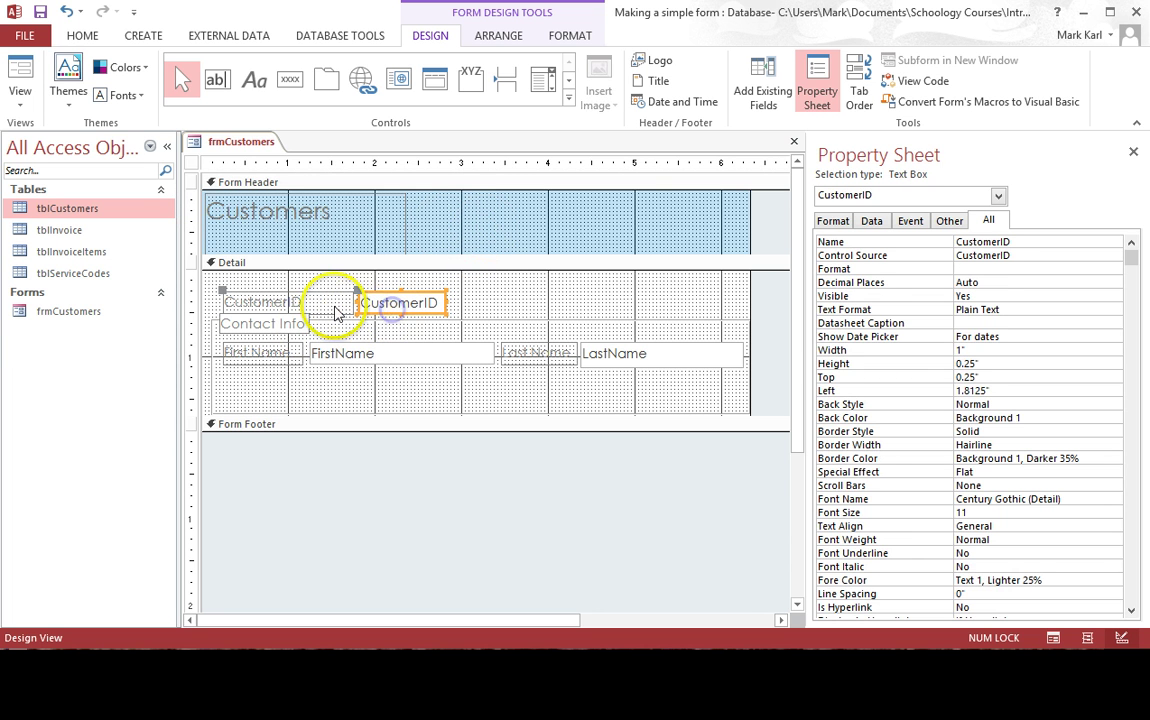
{"action": "key", "text": "Up"}
{"action": "key", "text": "Up"}
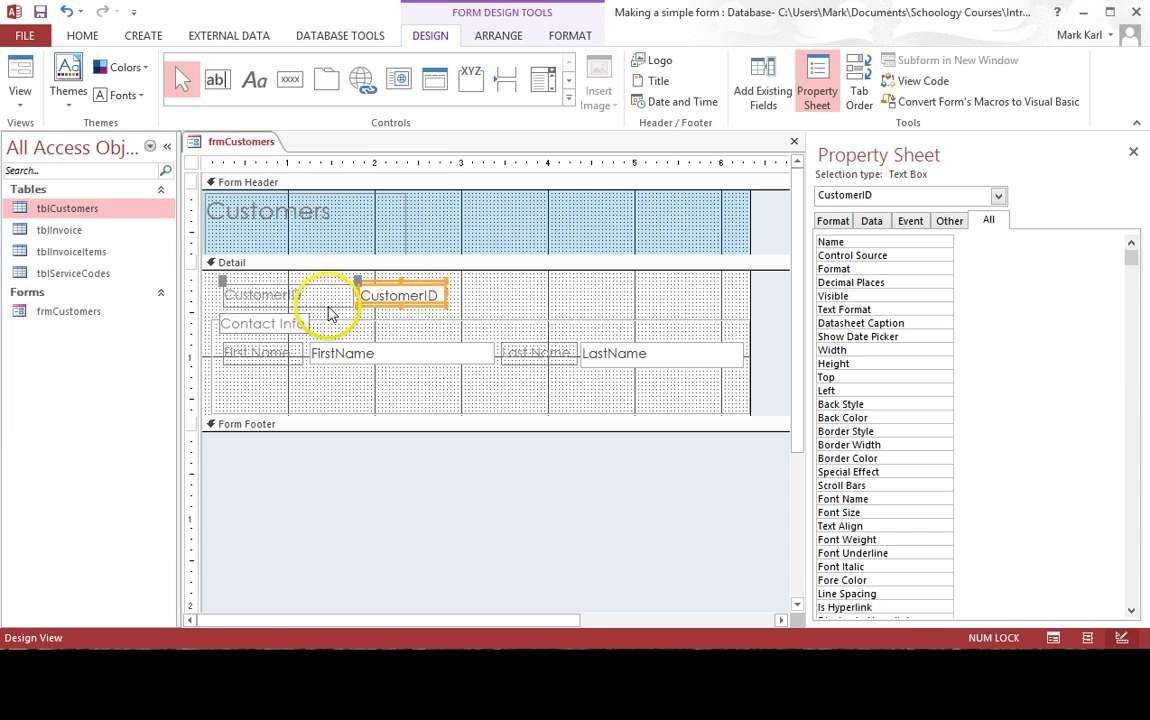
{"action": "left_click", "coordinate": [505, 310]}
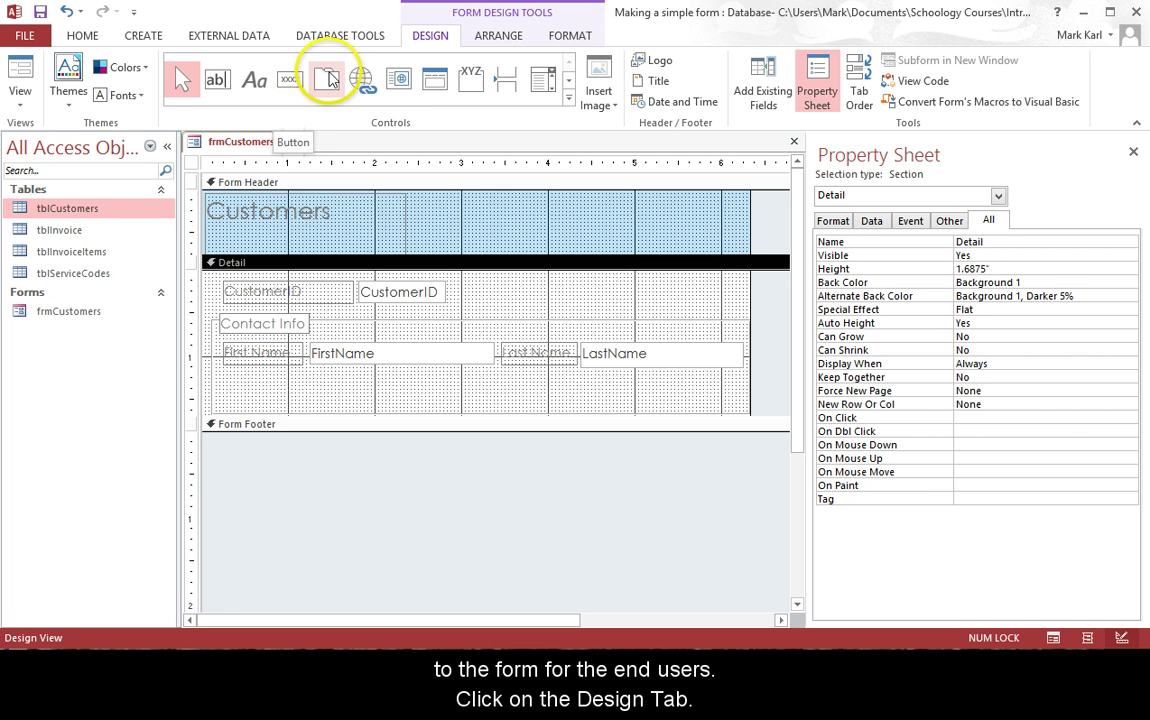
Place a command button in the header with the Form Operations > Close Form action
{"action": "left_click", "coordinate": [443, 46]}
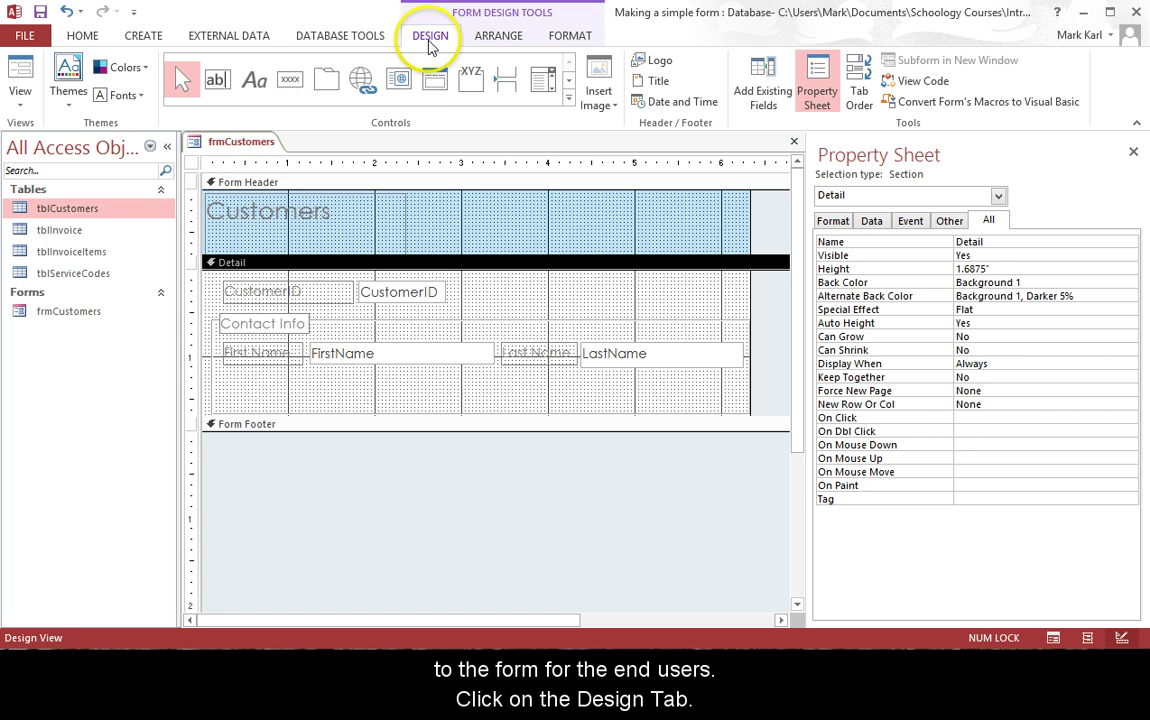
{"action": "left_click", "coordinate": [287, 84]}
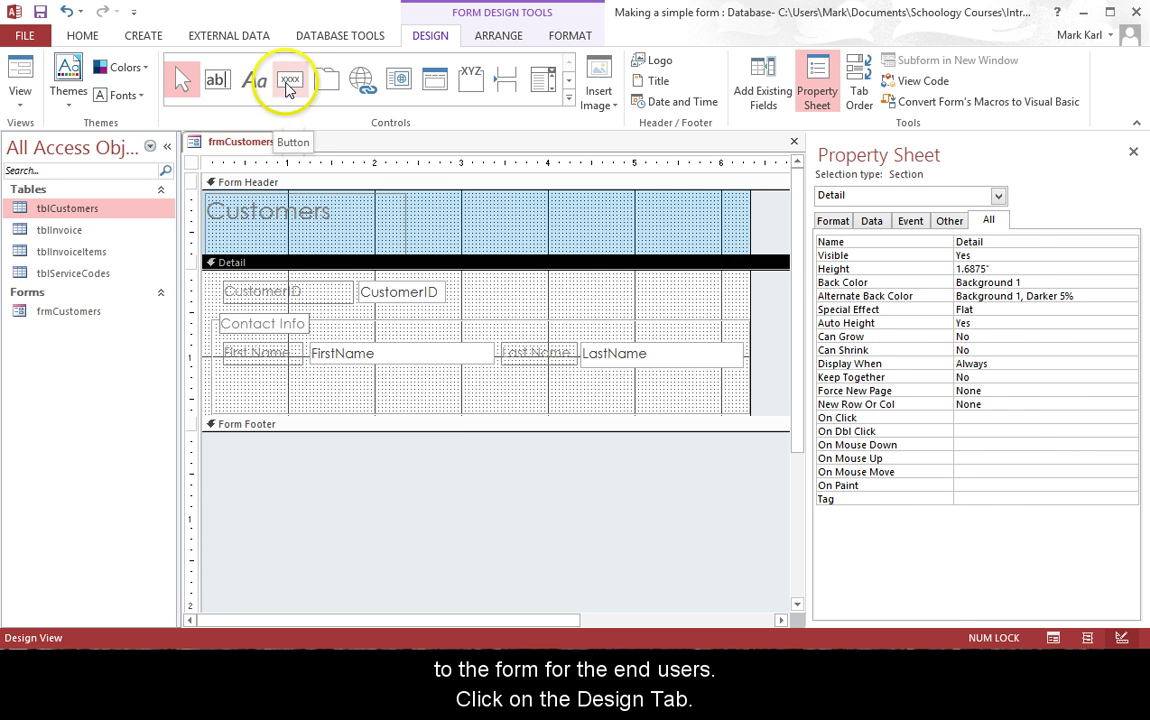
{"action": "left_click", "coordinate": [693, 222]}
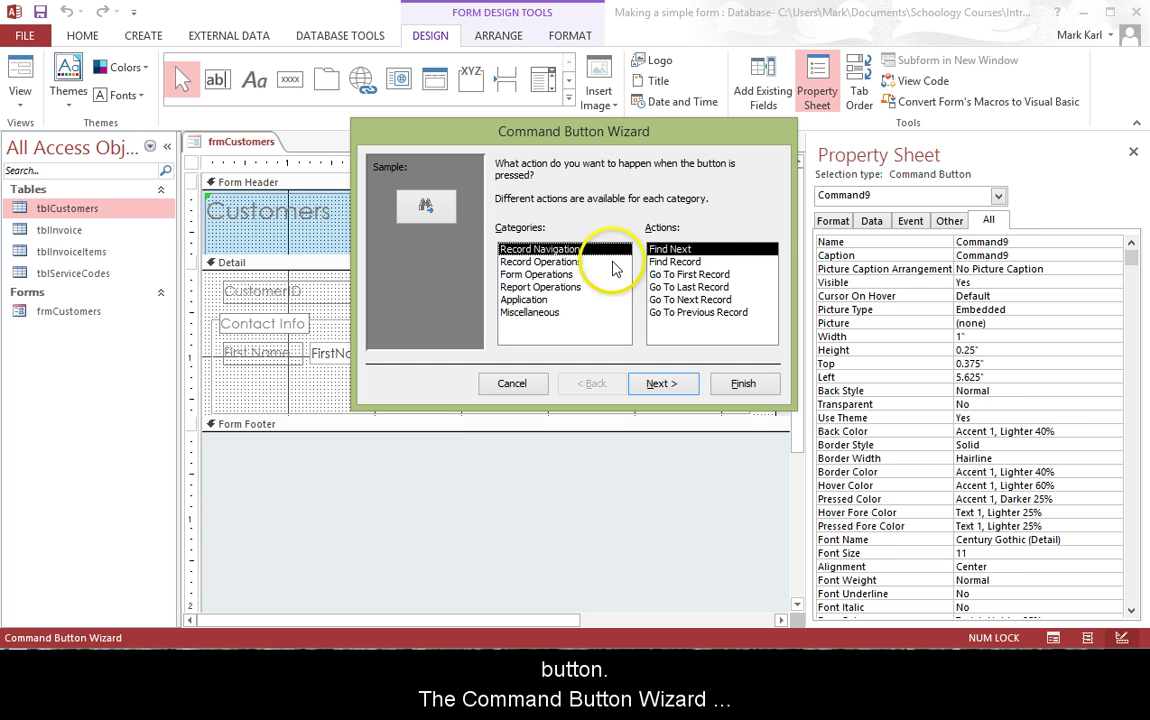
{"action": "left_click", "coordinate": [540, 274]}
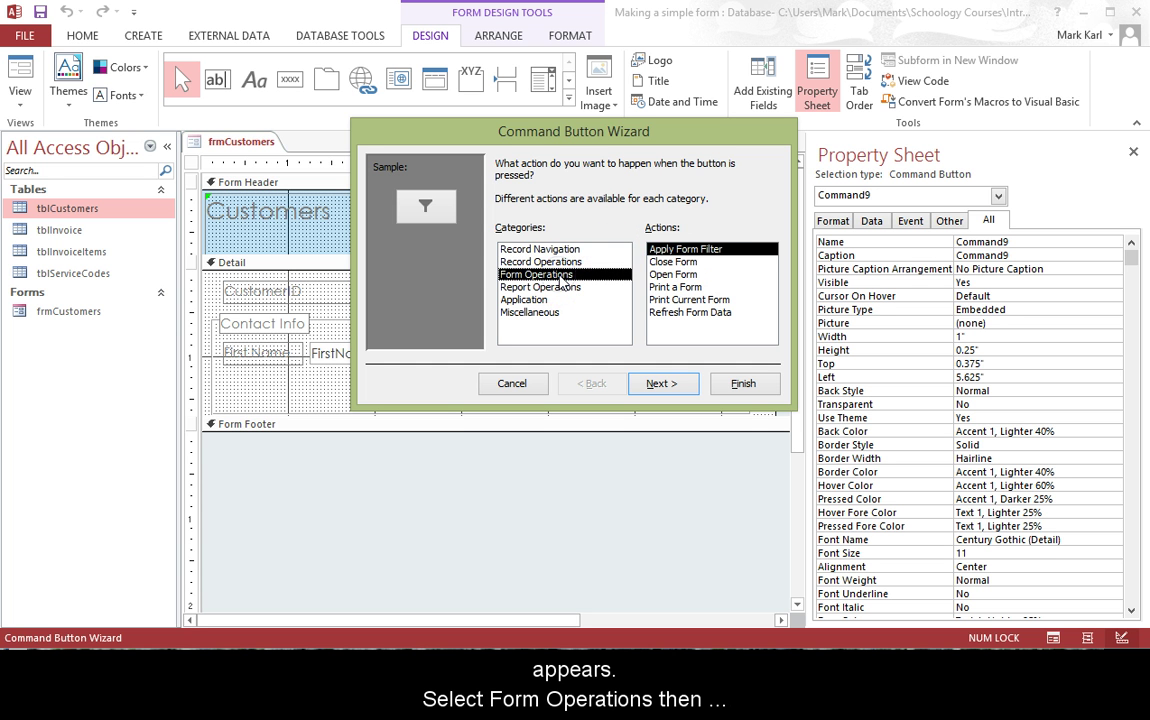
{"action": "left_click", "coordinate": [677, 264]}
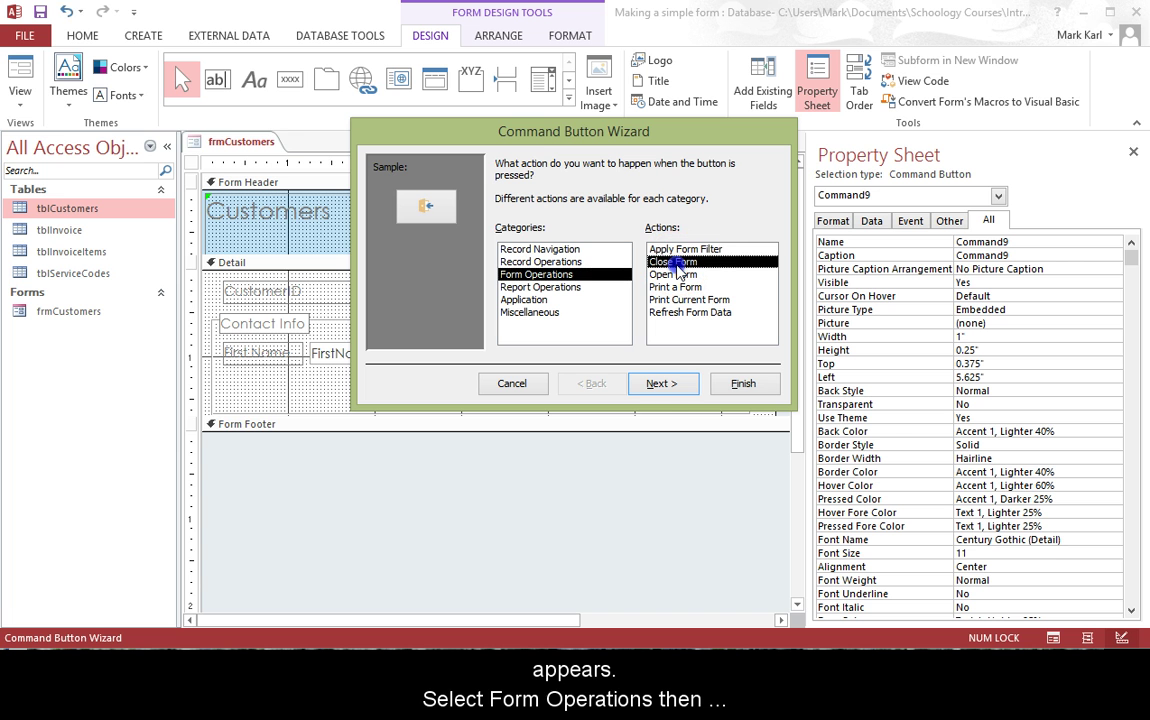
{"action": "left_click", "coordinate": [661, 384]}
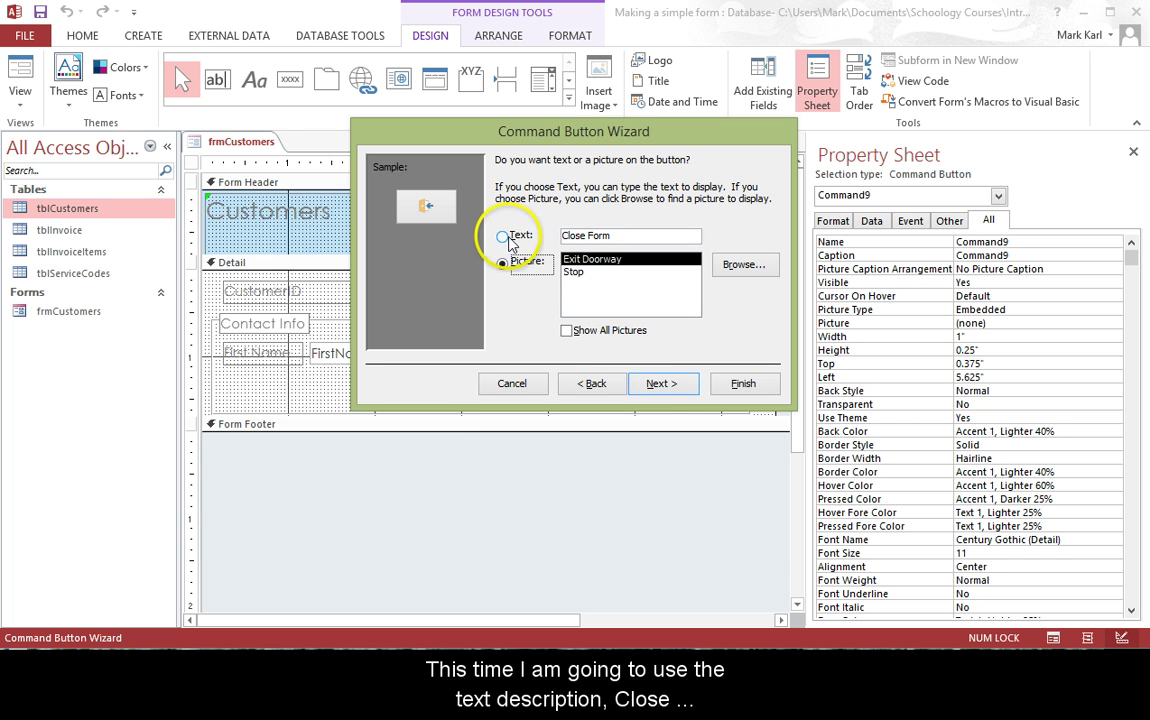
Give the button a text caption, name it cmdCloseForm and finish the wizard
{"action": "left_click", "coordinate": [502, 237]}
{"action": "left_click", "coordinate": [670, 390]}
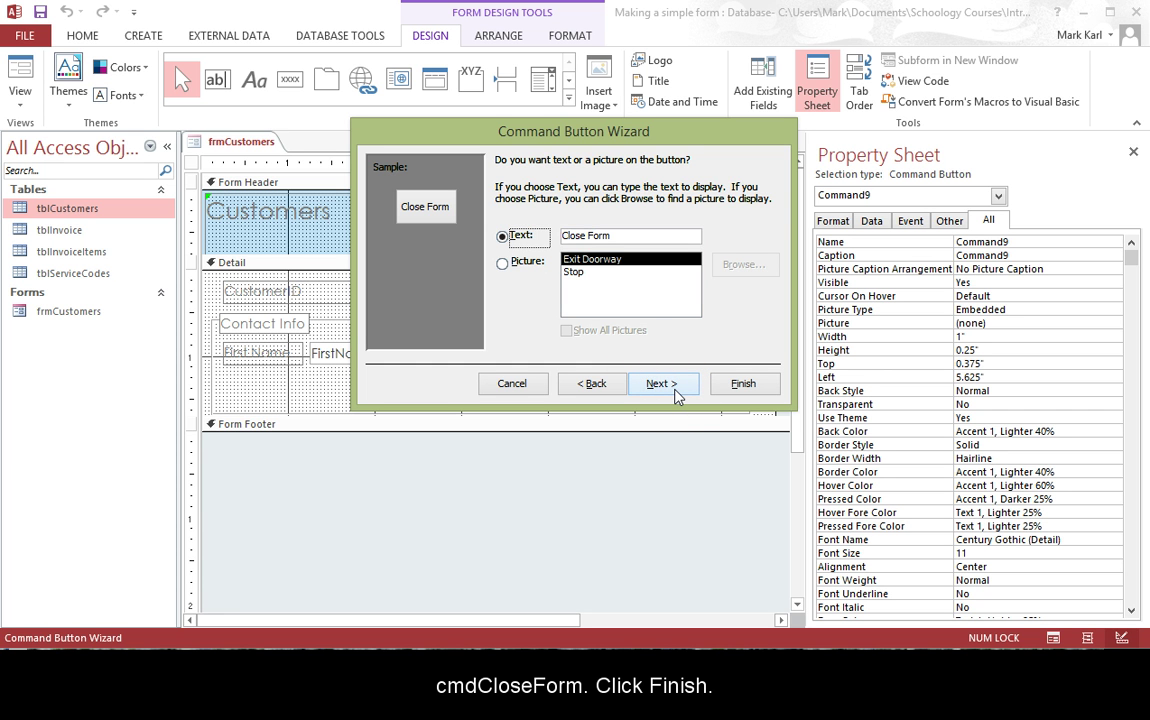
{"action": "left_click", "coordinate": [662, 385]}
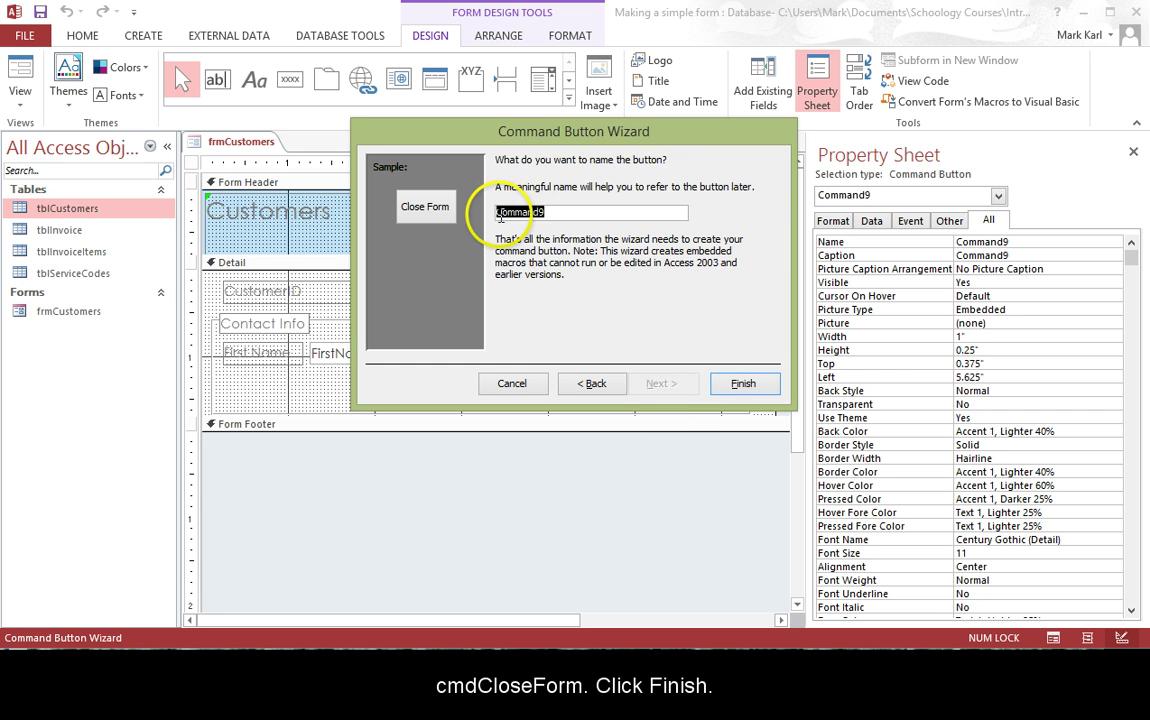
{"action": "left_click_drag", "start_coordinate": [495, 213], "coordinate": [536, 212]}
{"action": "type", "text": "cmdCloseForm"}
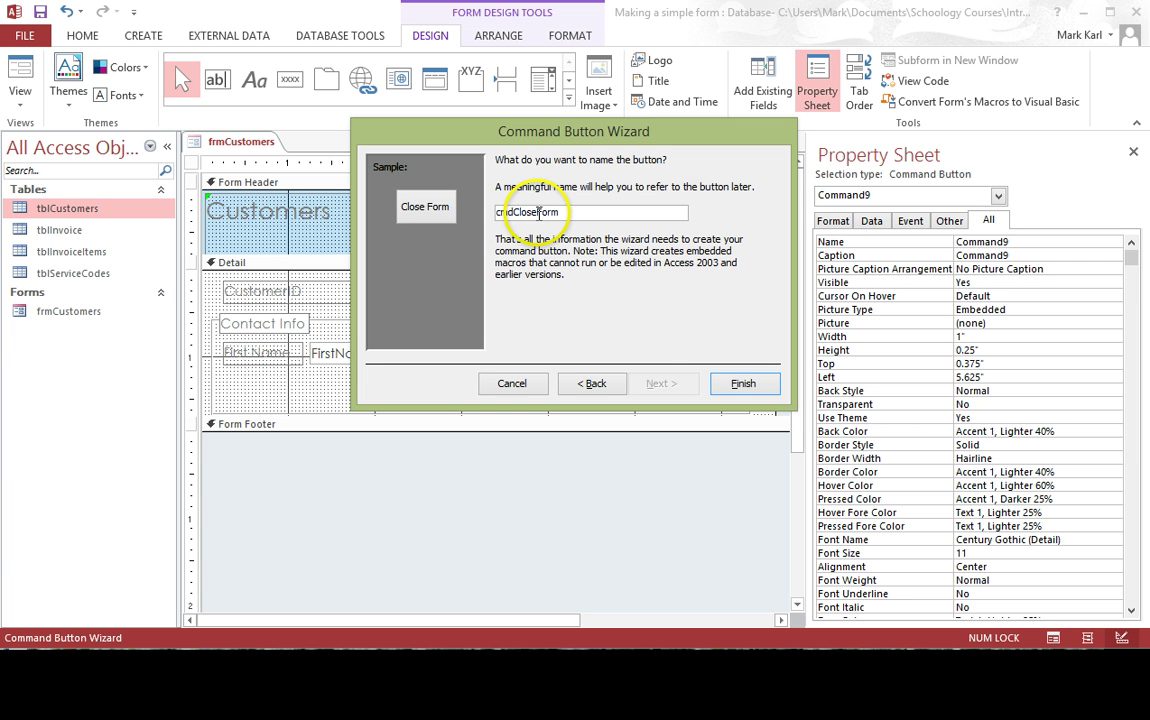
{"action": "left_click", "coordinate": [741, 385]}
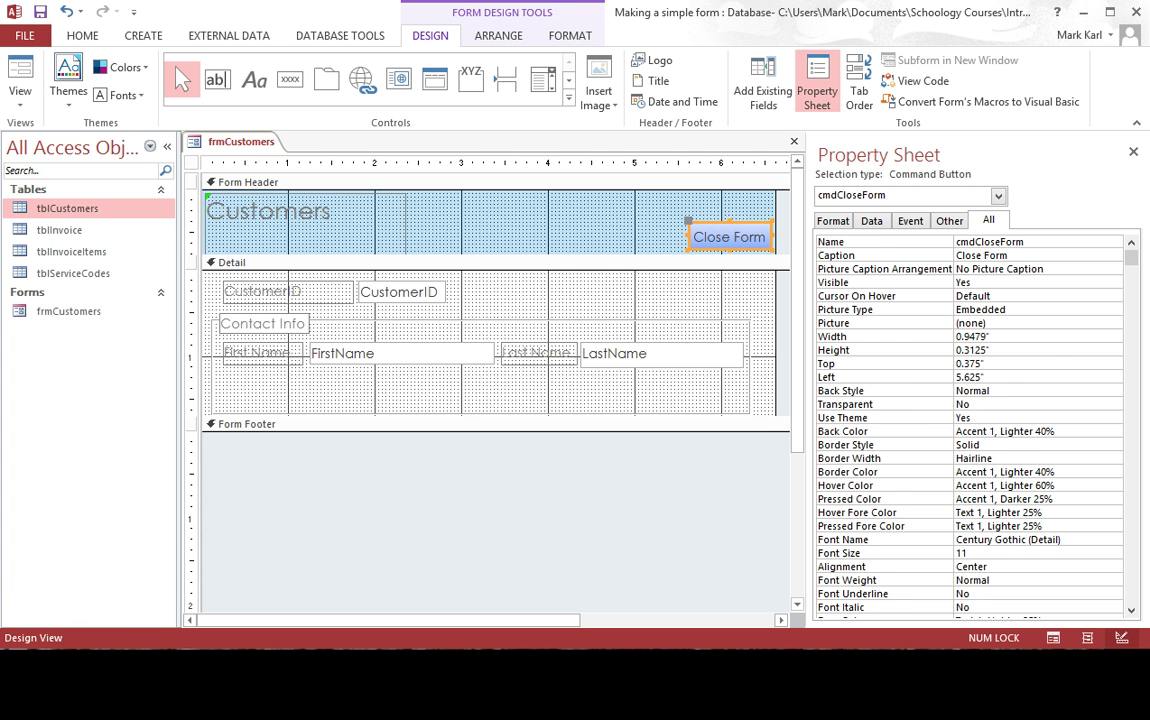
Place a header button with the Record Operations > Add New Record action and text caption Add Record
{"action": "left_click", "coordinate": [267, 450]}
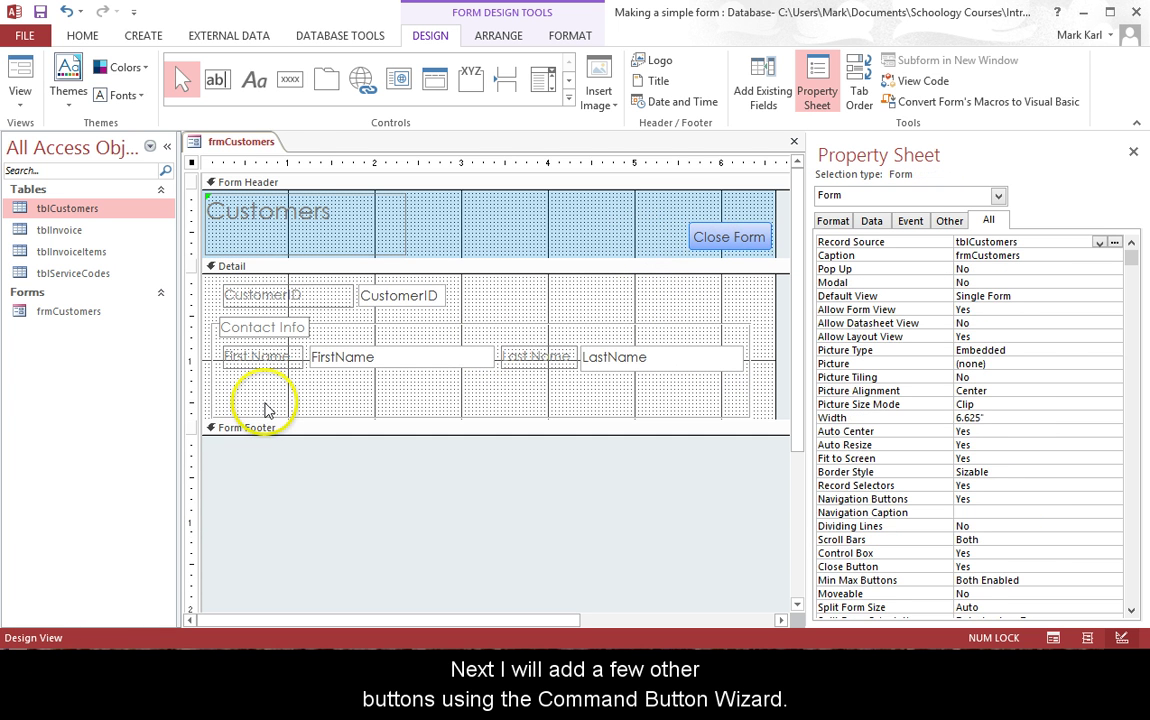
{"action": "left_click", "coordinate": [297, 82]}
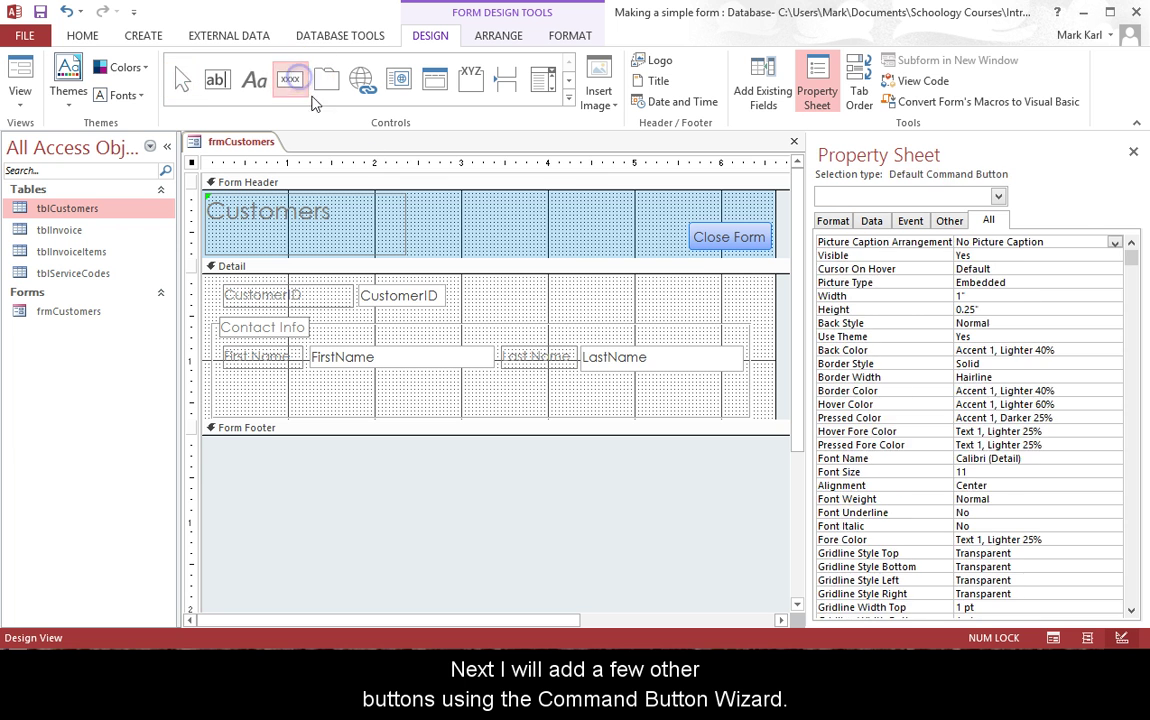
{"action": "left_click", "coordinate": [594, 225]}
{"action": "left_click", "coordinate": [548, 261]}
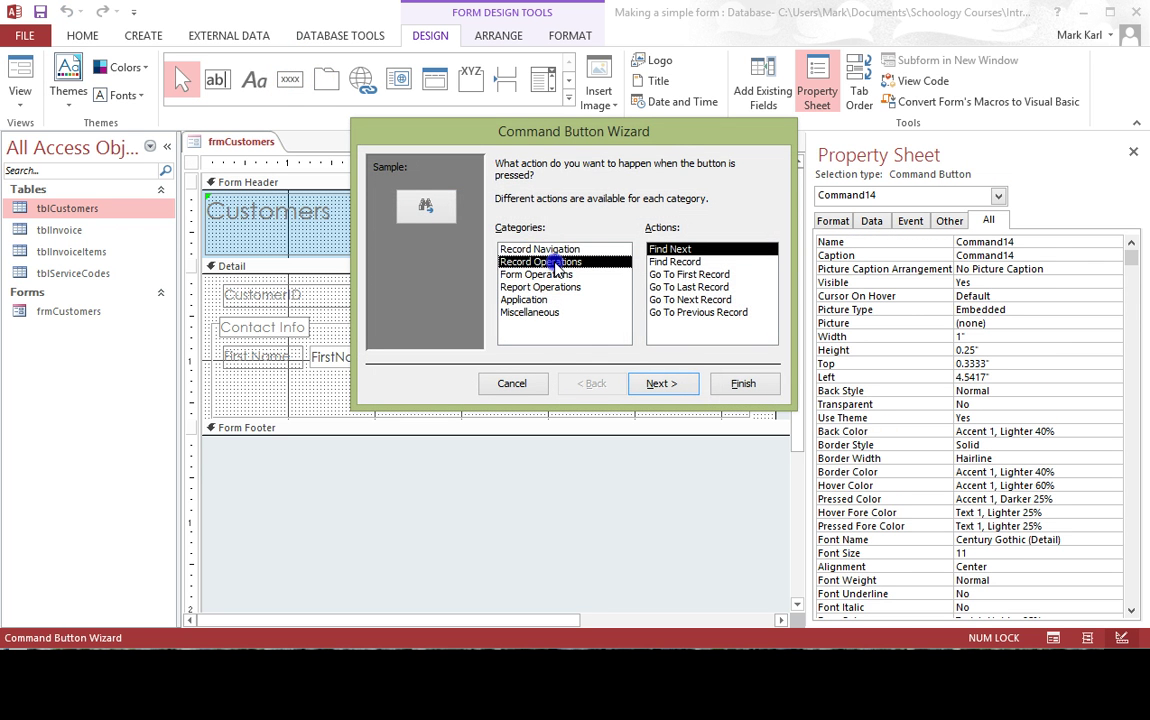
{"action": "left_click", "coordinate": [659, 383]}
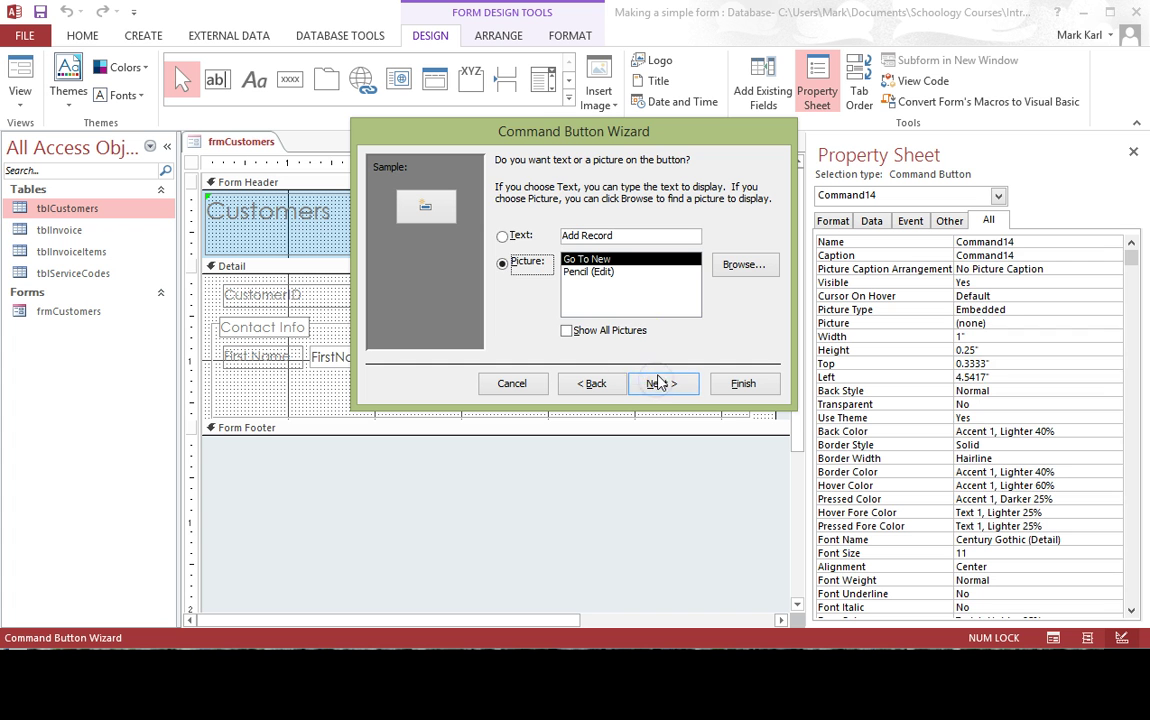
{"action": "left_click", "coordinate": [502, 236]}
{"action": "left_click", "coordinate": [659, 383]}
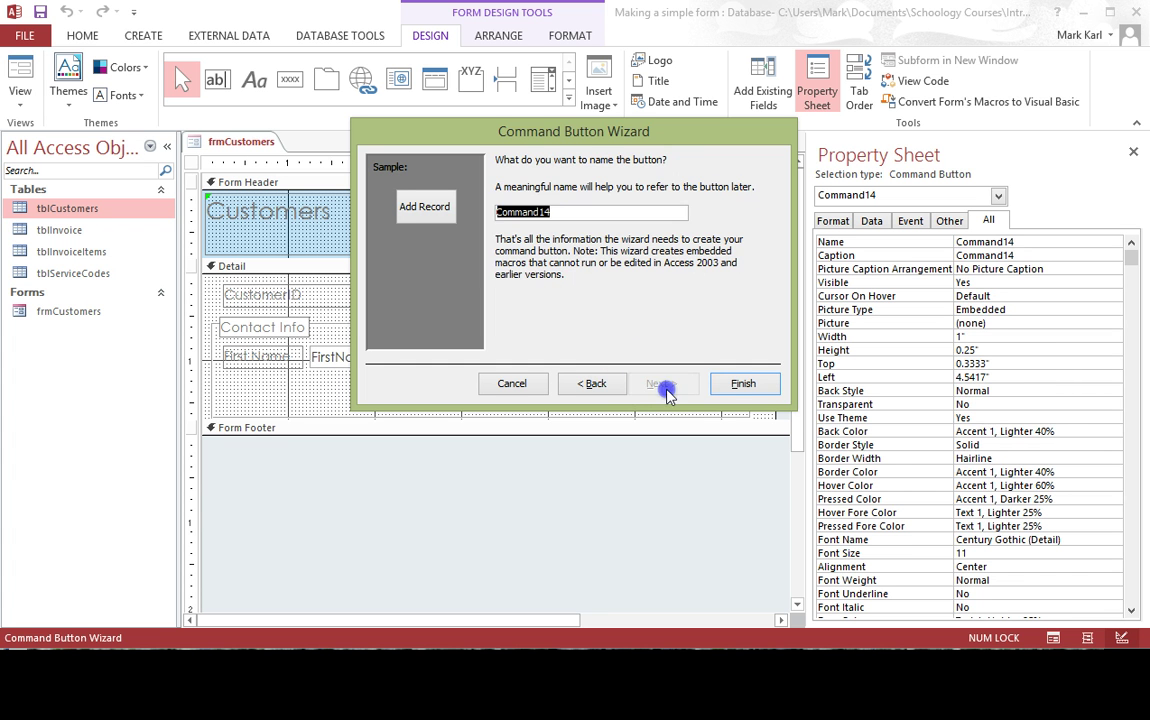
Name the button cmdAddRecord, finish, and drag it in line with Close Form
{"action": "left_click", "coordinate": [628, 362]}
{"action": "type", "text": "cmdAddRecord"}
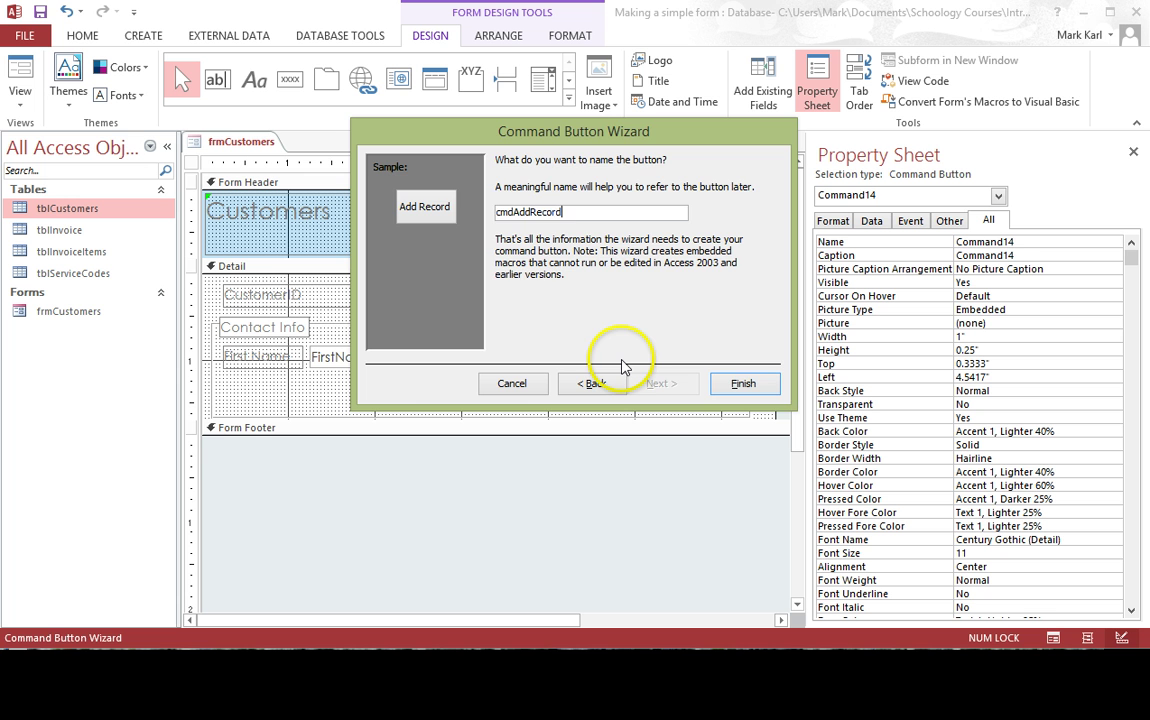
{"action": "left_click", "coordinate": [741, 383]}
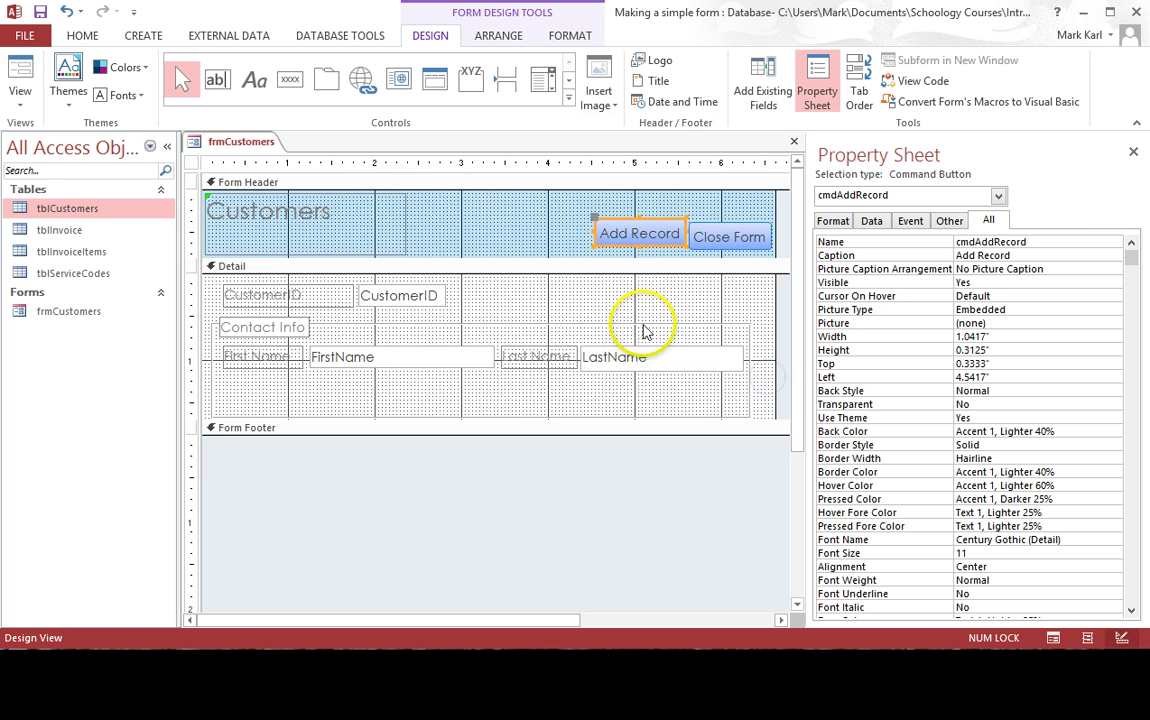
{"action": "left_click", "coordinate": [661, 226]}
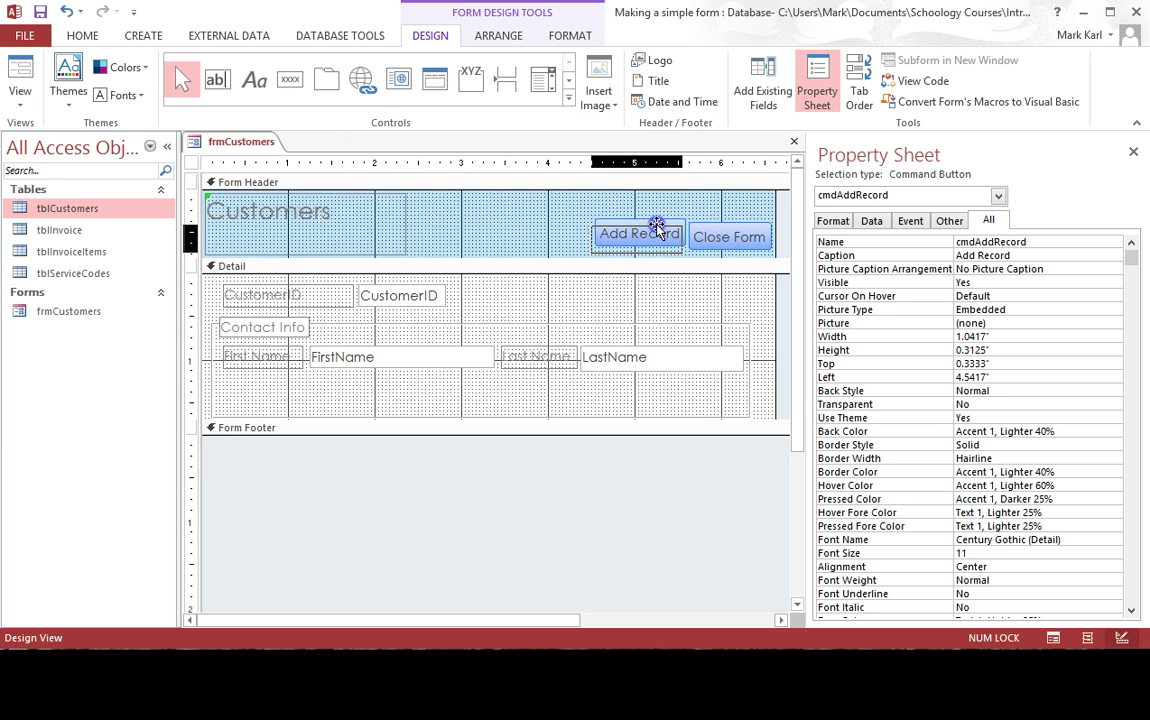
{"action": "left_click_drag", "start_coordinate": [590, 231], "coordinate": [586, 241]}
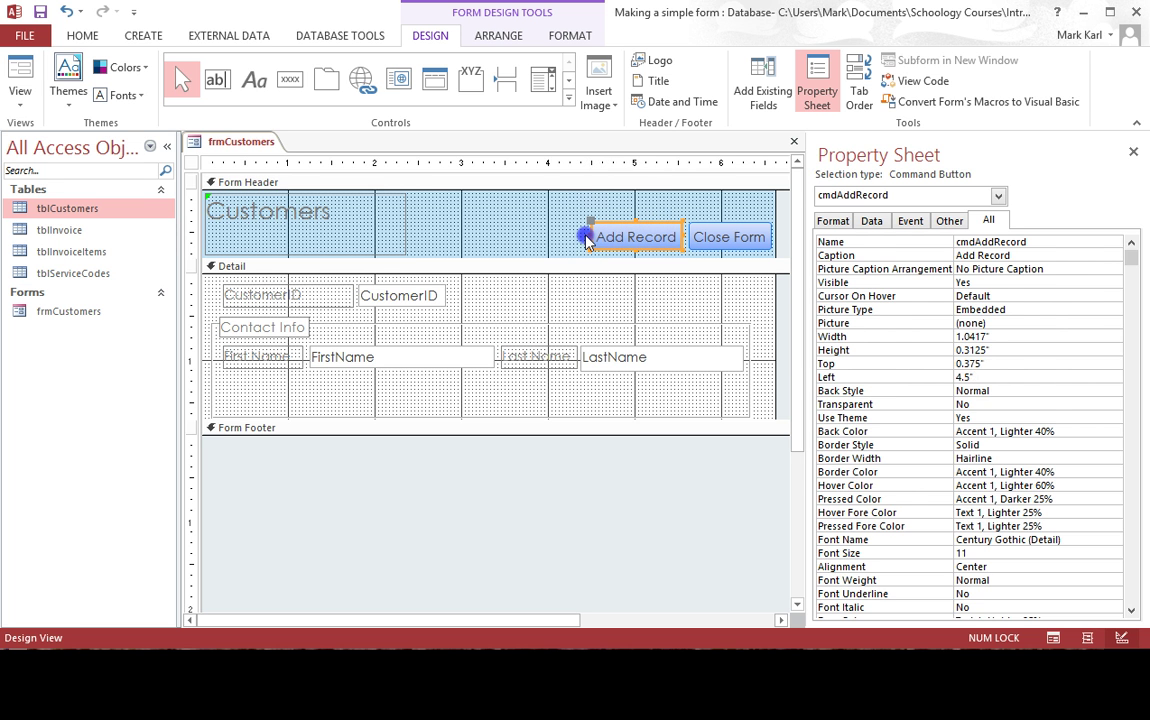
{"action": "left_click", "coordinate": [540, 230]}
Place a header button with the Record Operations > Delete Record action and Trash Can picture
{"action": "left_click", "coordinate": [289, 79]}
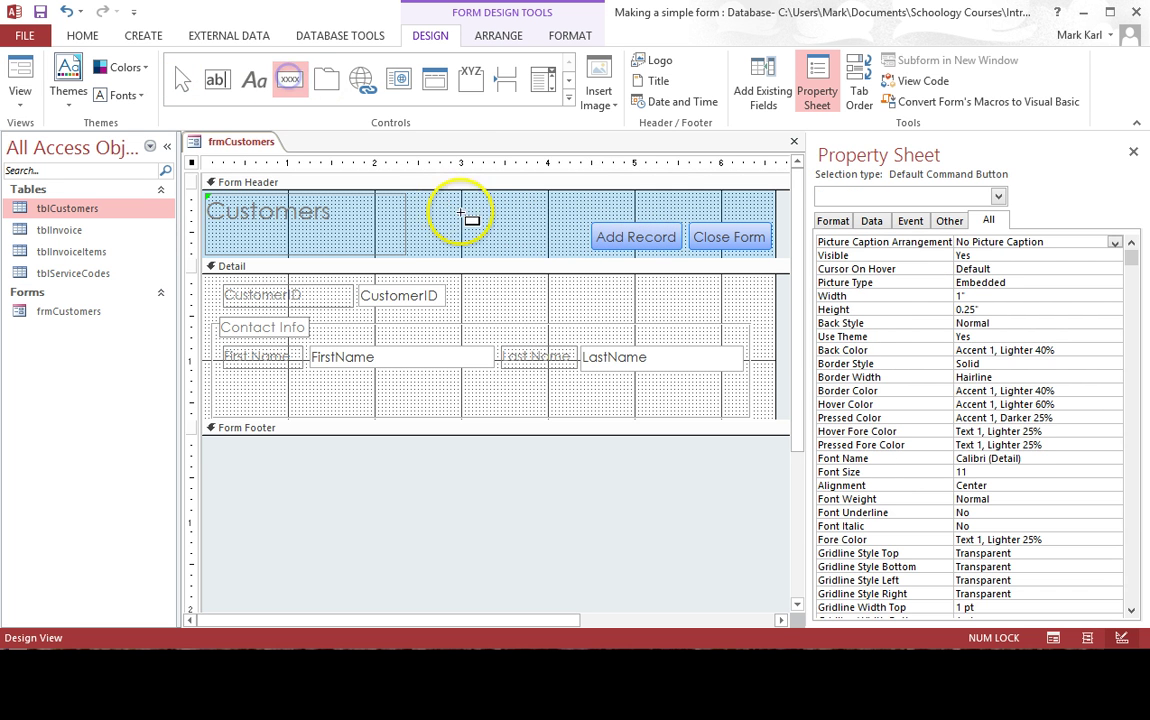
{"action": "left_click", "coordinate": [492, 219]}
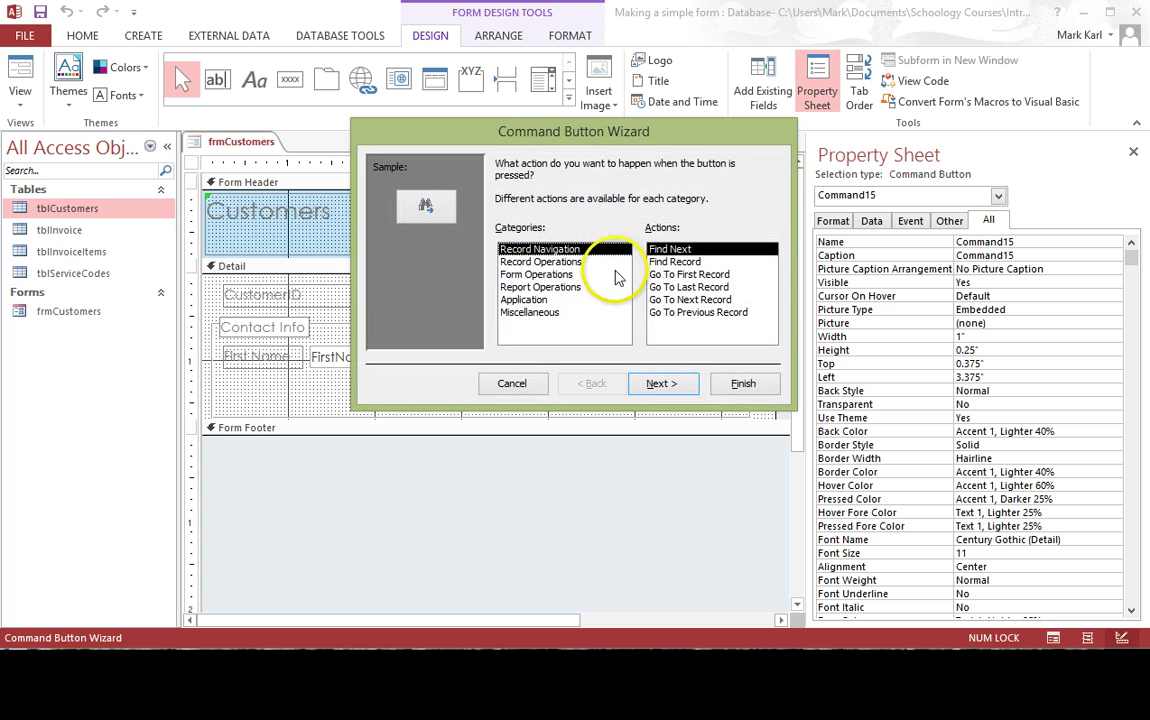
{"action": "left_click", "coordinate": [540, 262]}
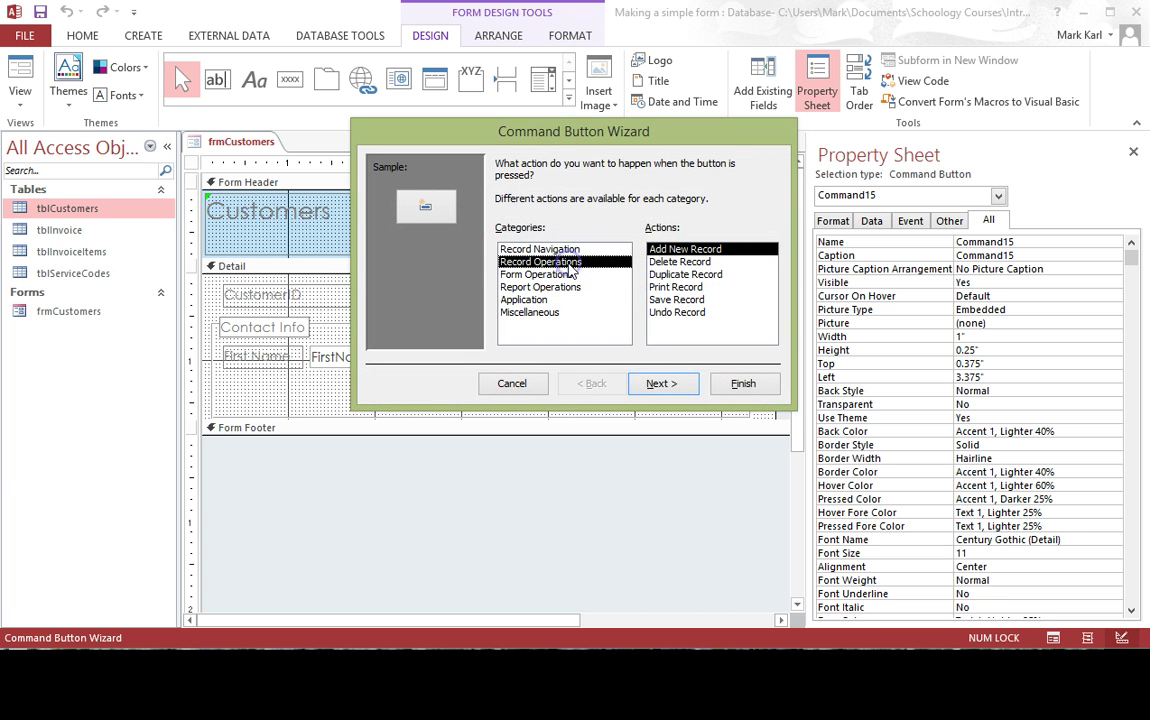
{"action": "left_click", "coordinate": [665, 262]}
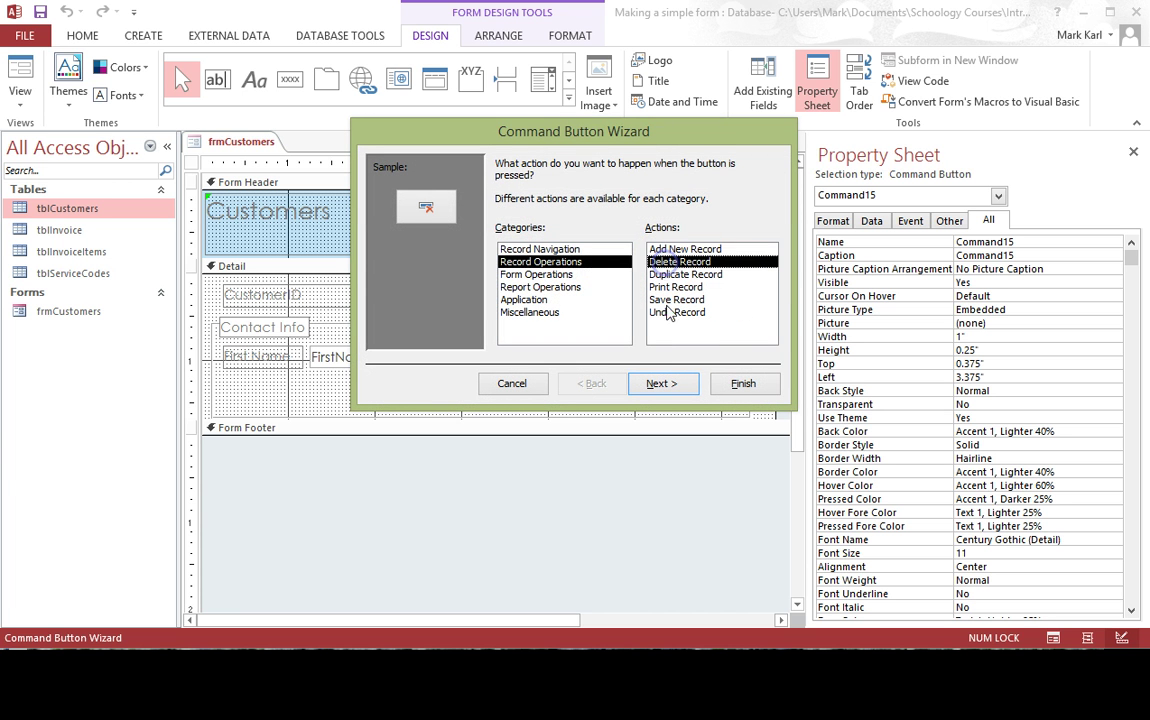
{"action": "left_click", "coordinate": [660, 384]}
{"action": "left_click", "coordinate": [502, 237]}
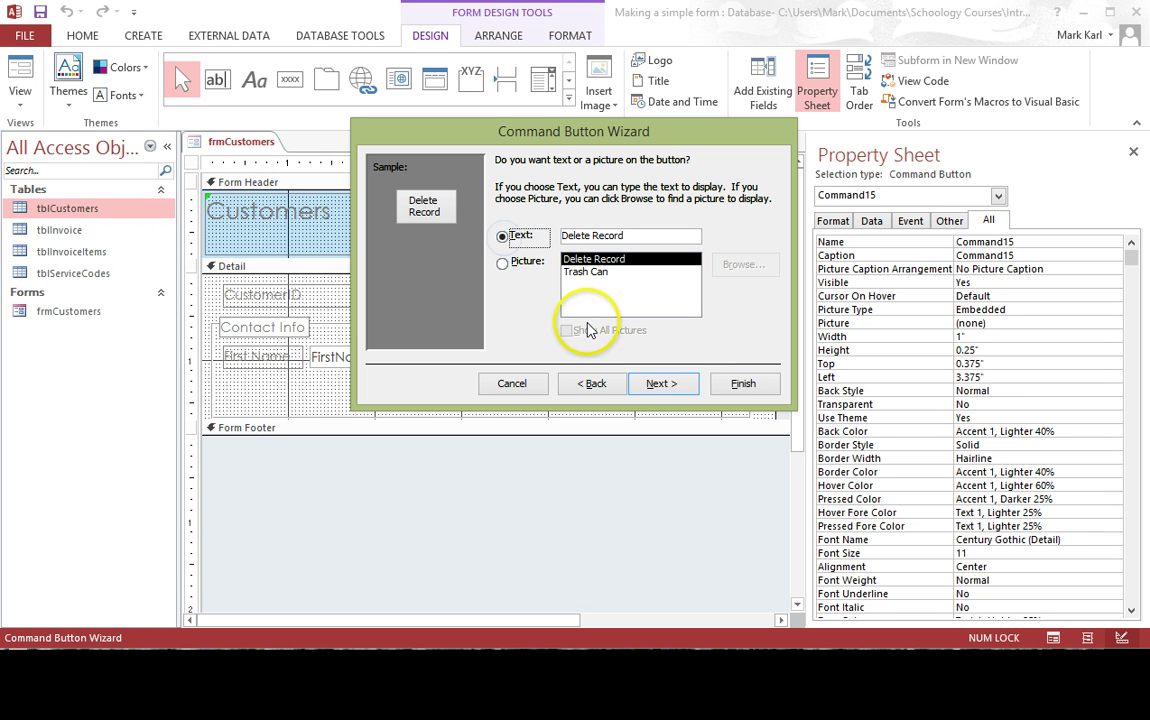
{"action": "left_click", "coordinate": [503, 263]}
{"action": "left_click", "coordinate": [585, 272]}
Name the button cmdDelete, move it beside Add Record, and switch to Form View
{"action": "left_click", "coordinate": [662, 387]}
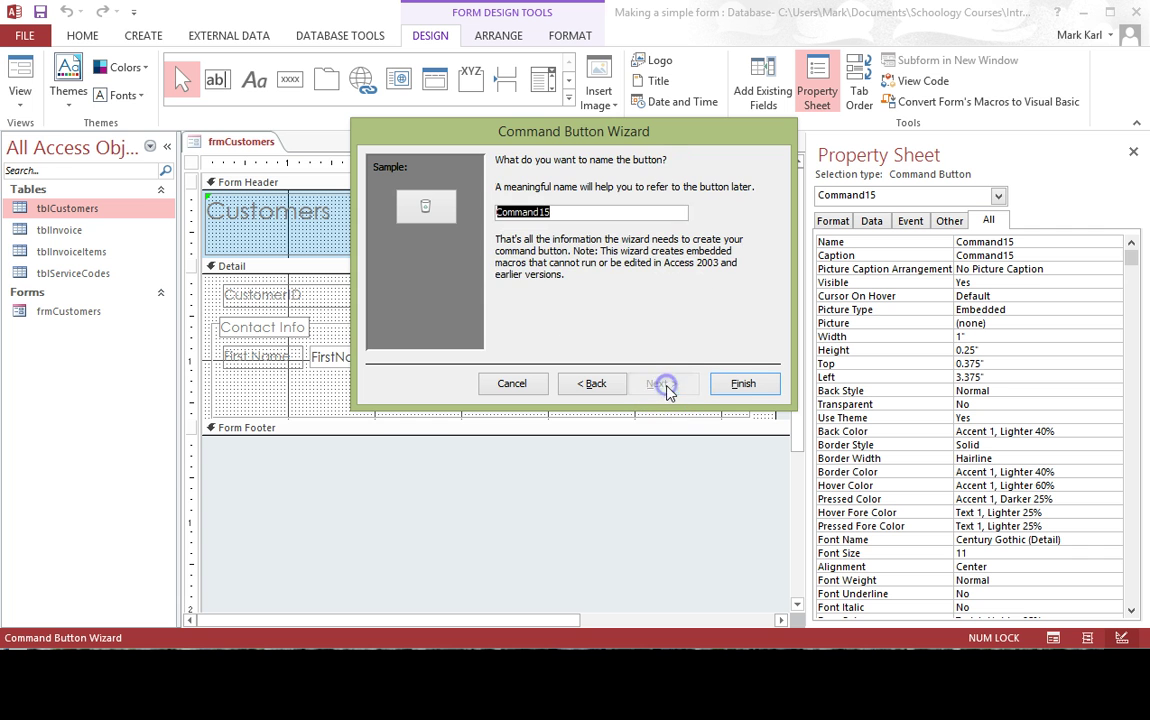
{"action": "type", "text": "cmdDelete"}
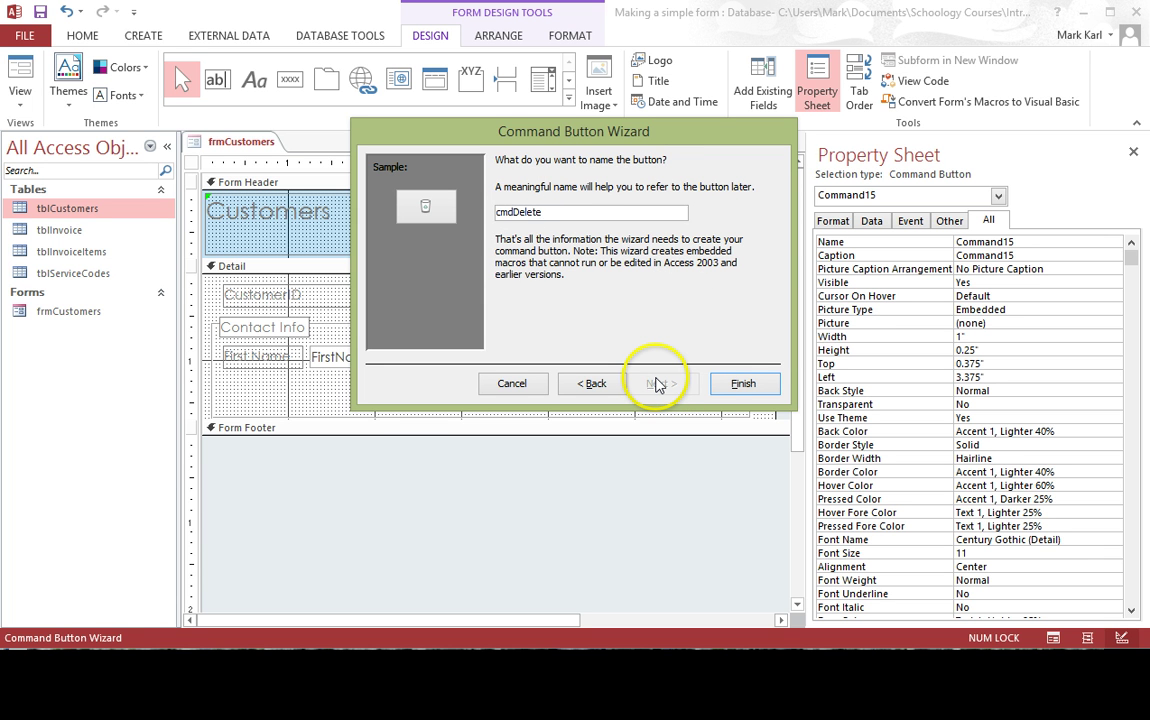
{"action": "left_click", "coordinate": [743, 383]}
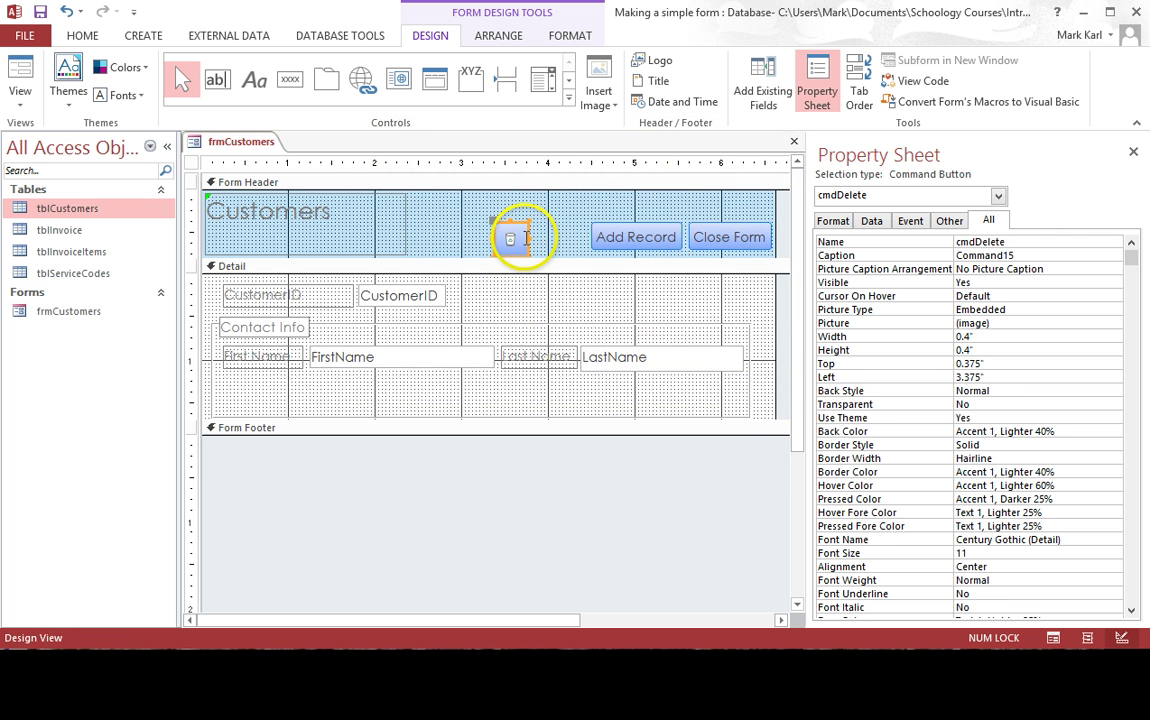
{"action": "left_click_drag", "start_coordinate": [546, 250], "coordinate": [573, 229]}
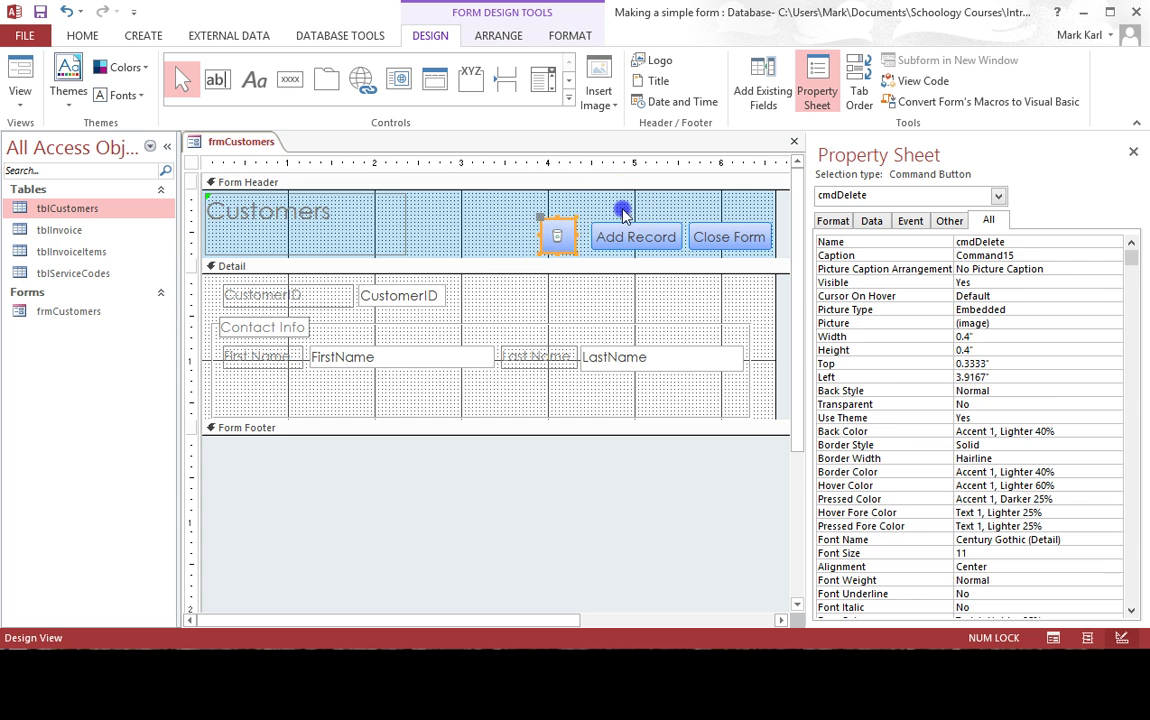
{"action": "left_click", "coordinate": [628, 213]}
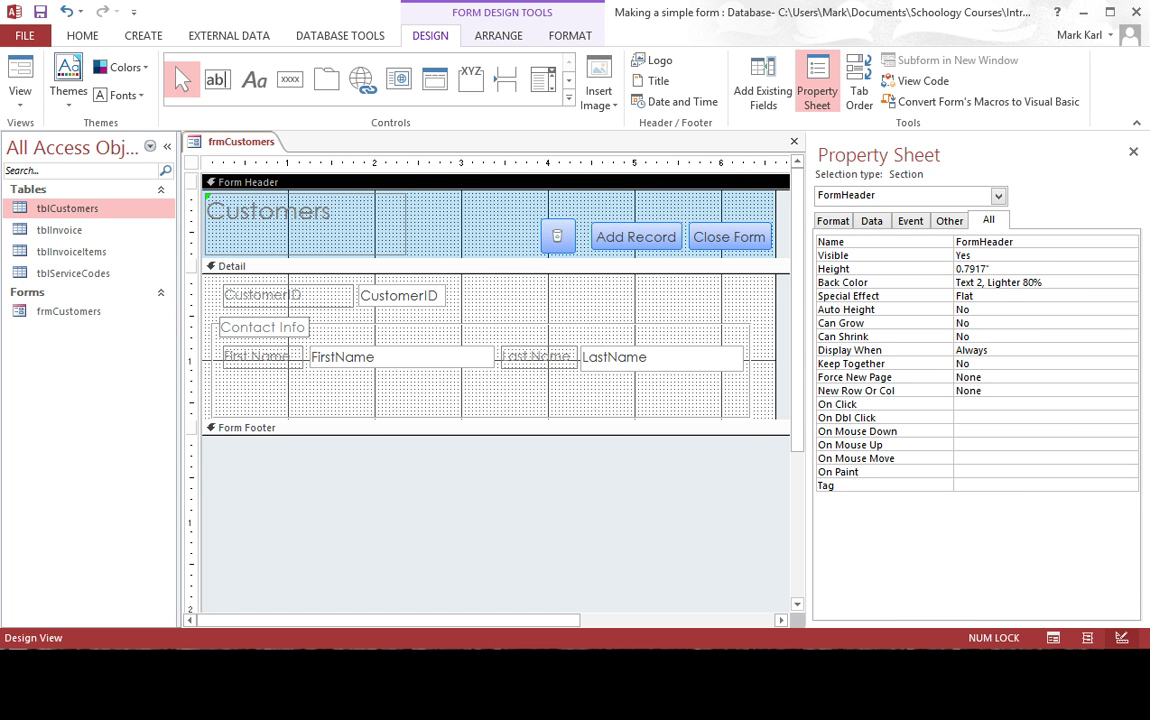
{"action": "left_click", "coordinate": [21, 70]}
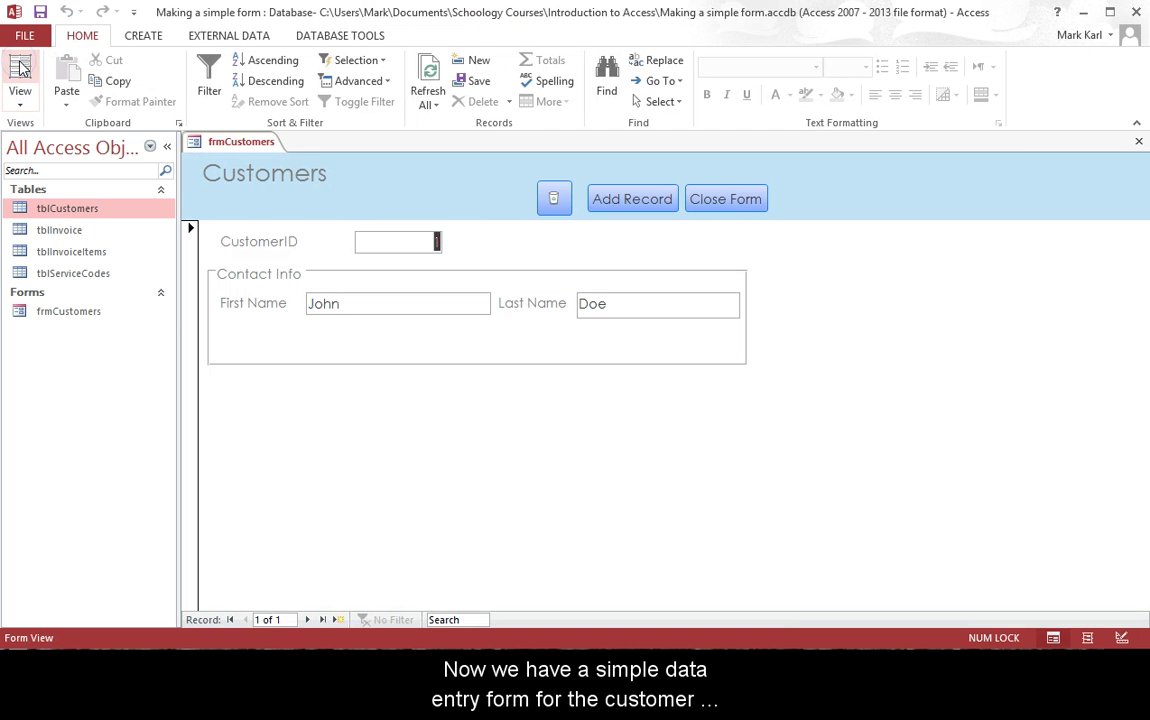